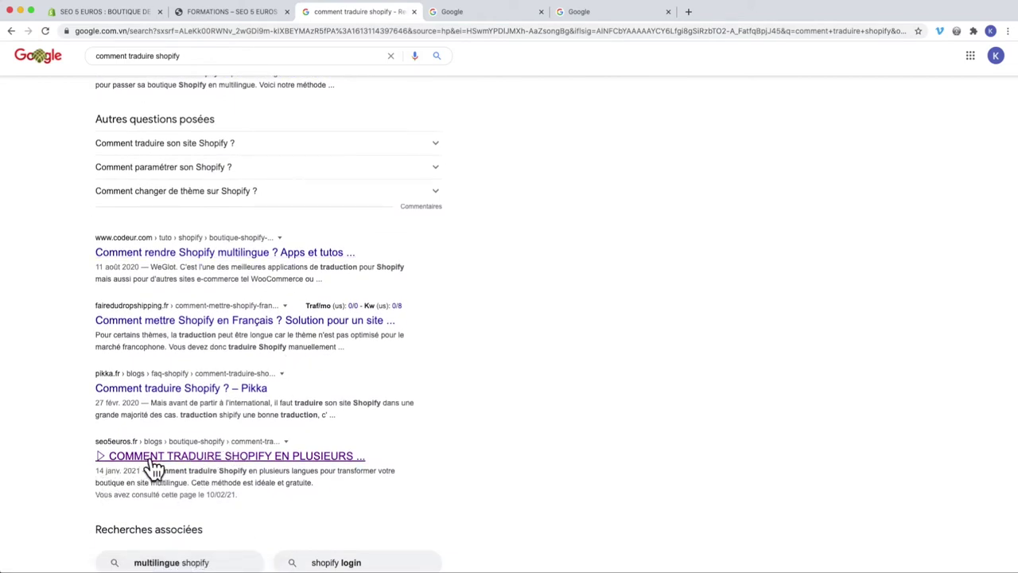
Open the seo5euros.fr article "COMMENT TRADUIRE SHOPIFY EN PLUSIEURS LANGUES" from the search results and view the test store's home page.
click(159, 455)
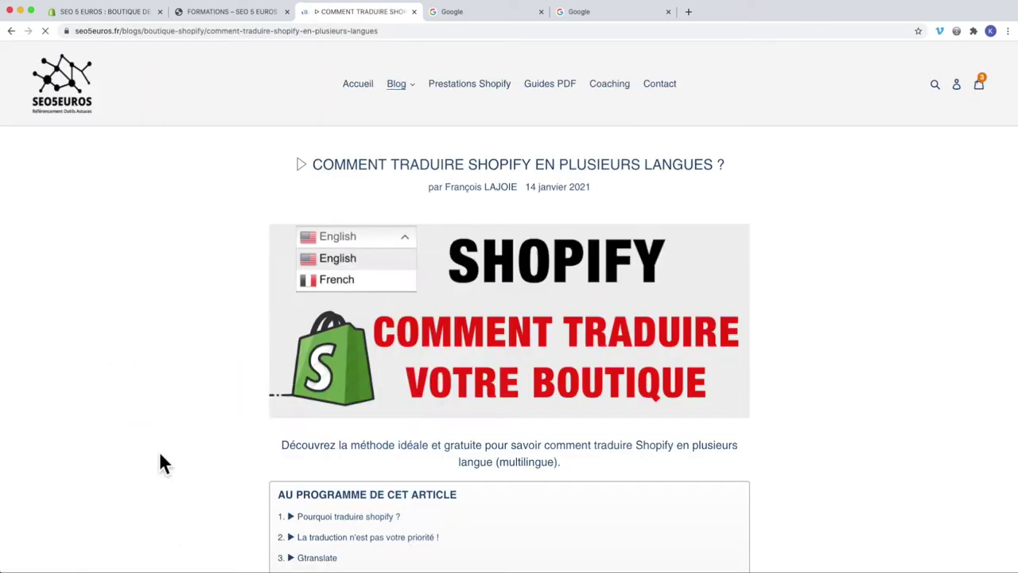
click(215, 15)
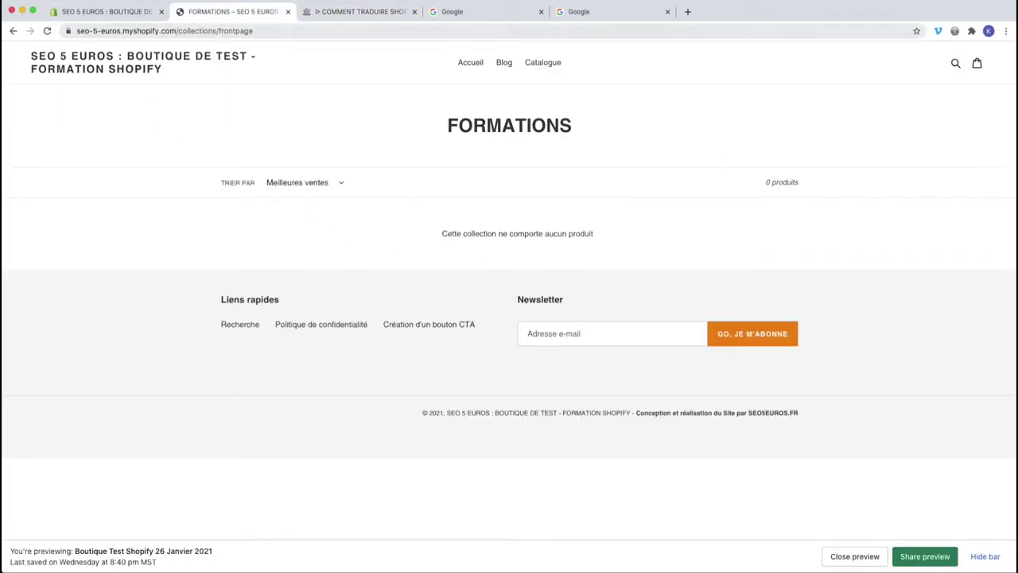
click(470, 64)
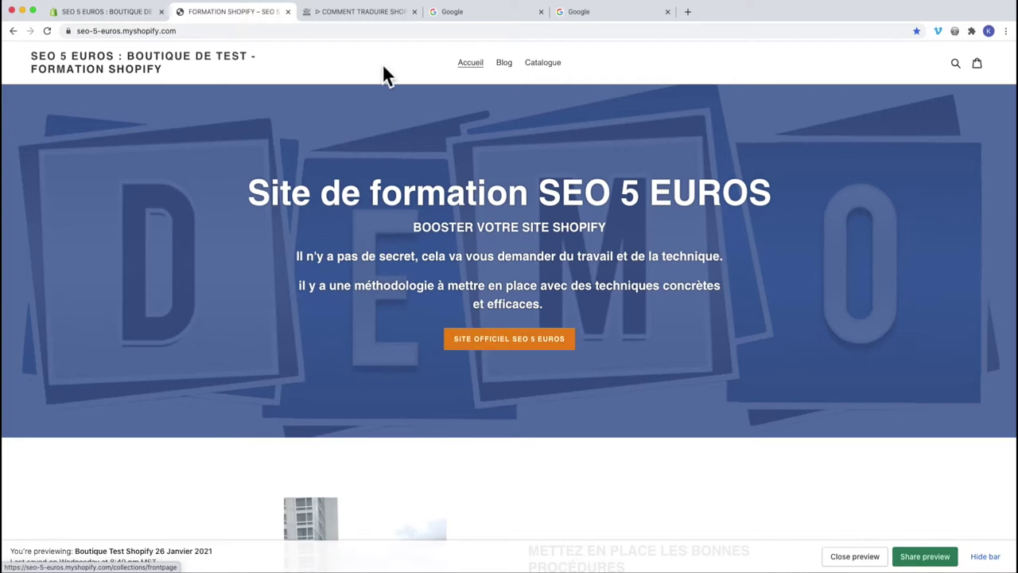
click(349, 19)
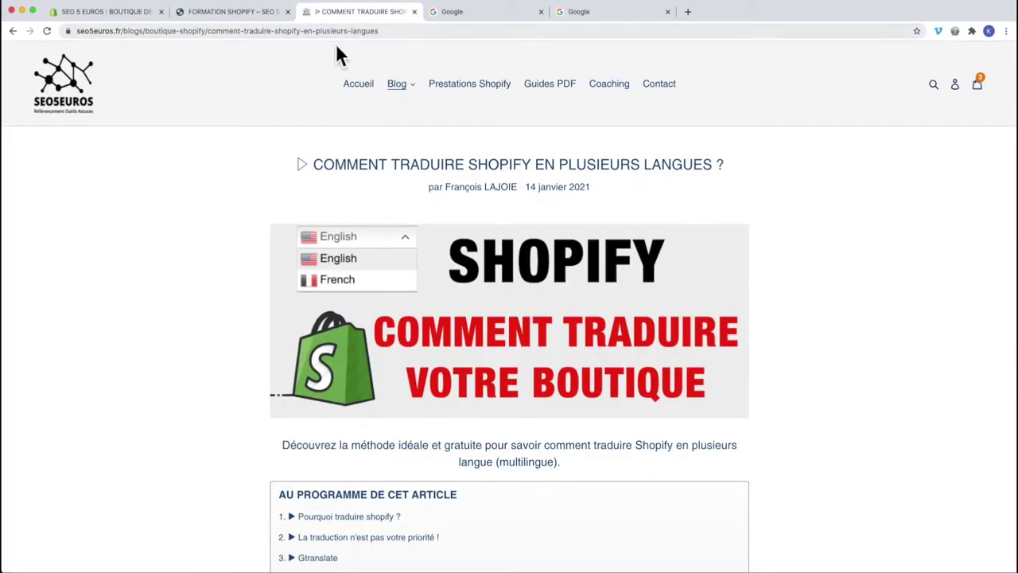
Set the "Site officiel SEO 5 EUROS" button's link to the seo5euros.fr article on translating Shopify and save the theme.
click(128, 12)
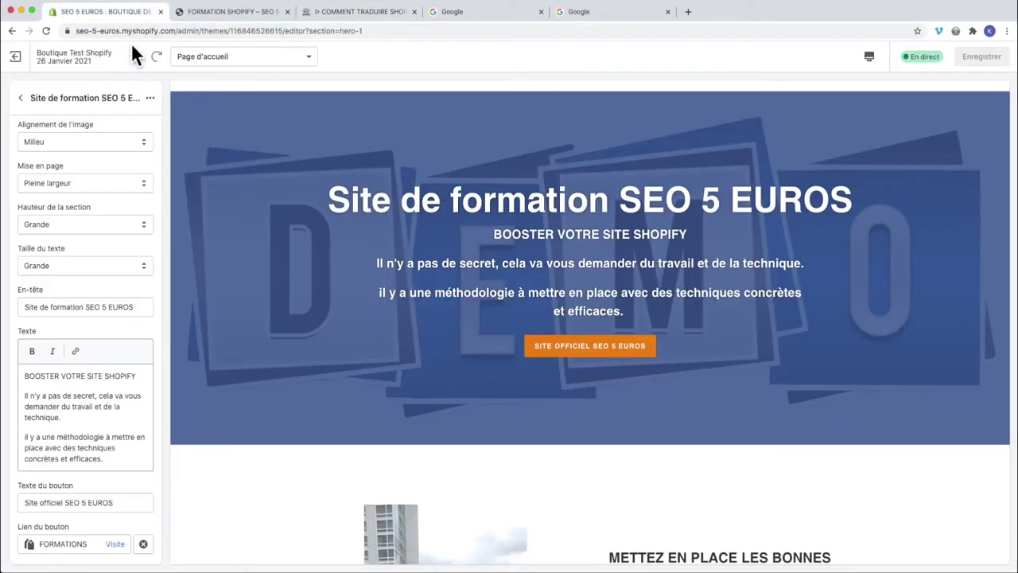
click(91, 549)
key(BackSpace)
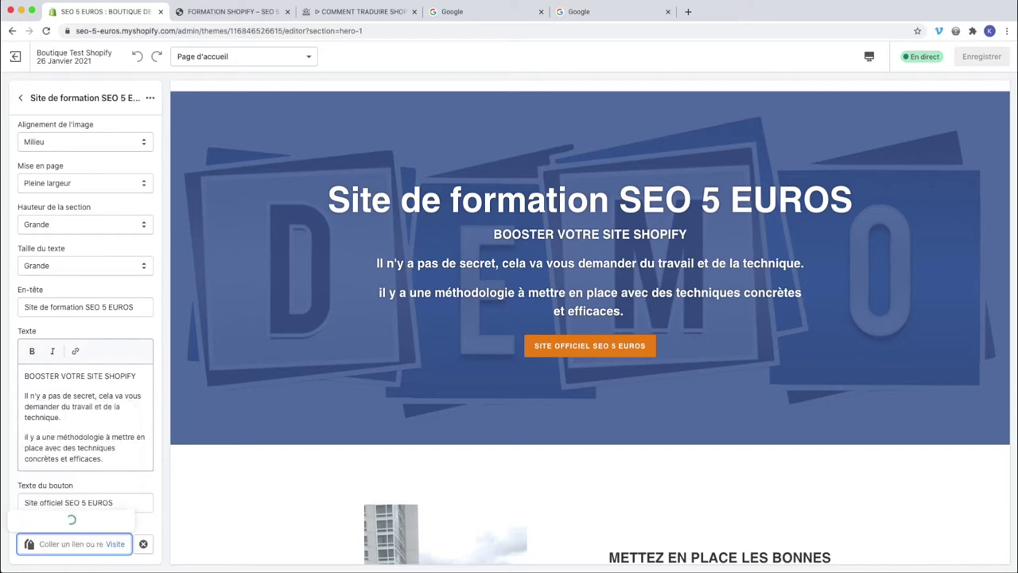
key(super+v)
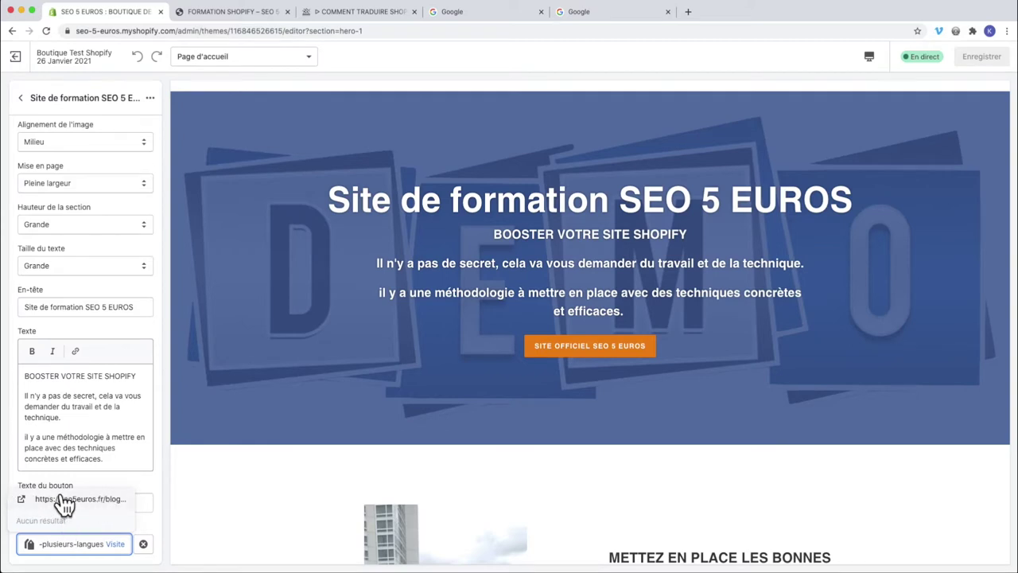
click(63, 499)
click(982, 57)
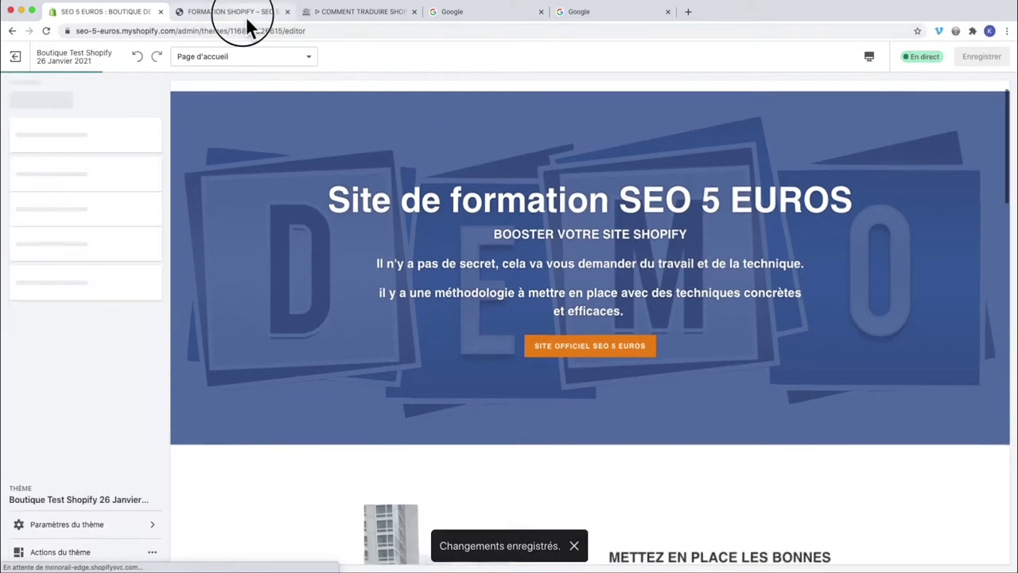
Reload the test store's home page and test the link of the "SITE OFFICIEL SEO 5 EUROS" button.
click(248, 18)
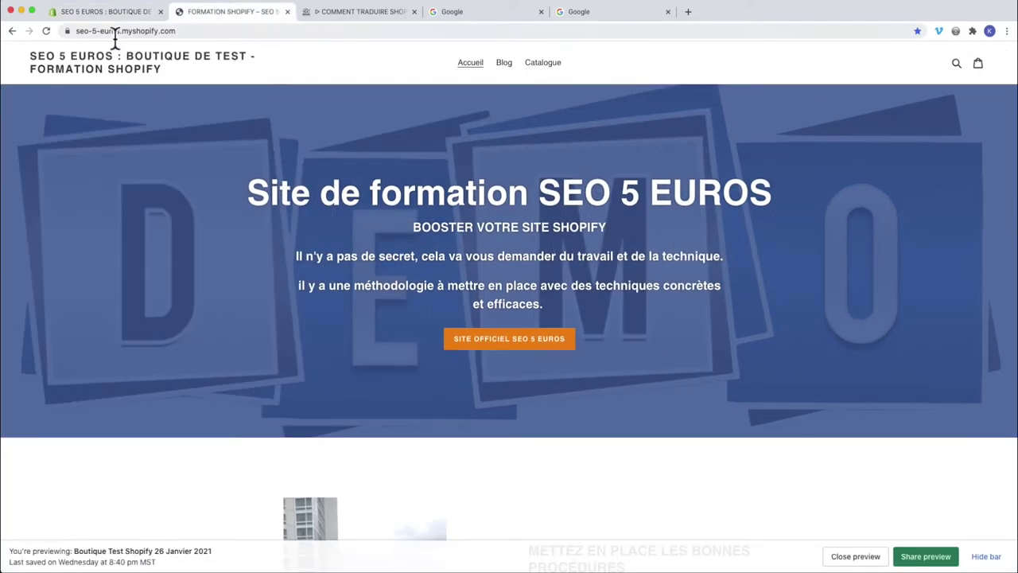
click(47, 31)
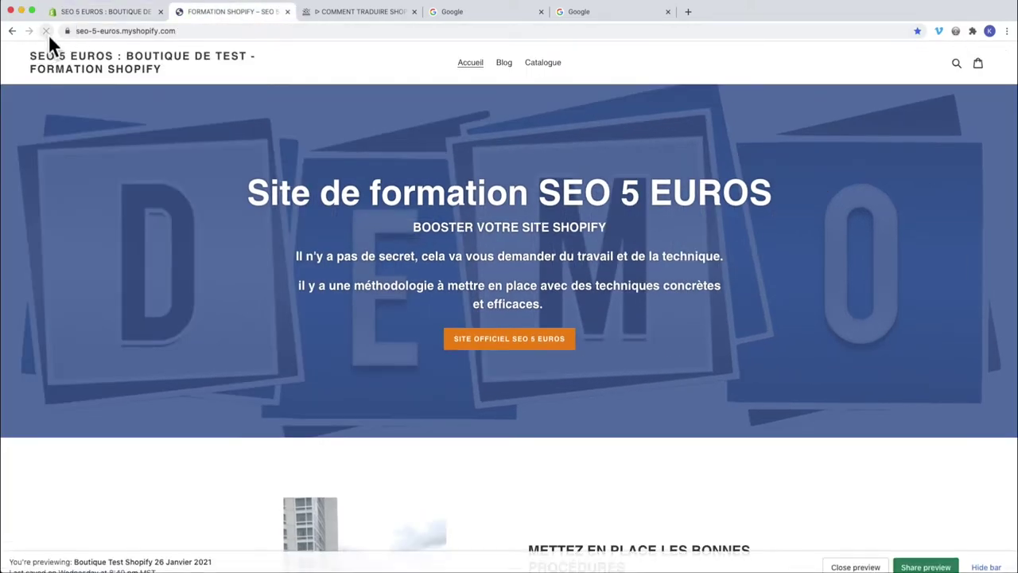
click(500, 340)
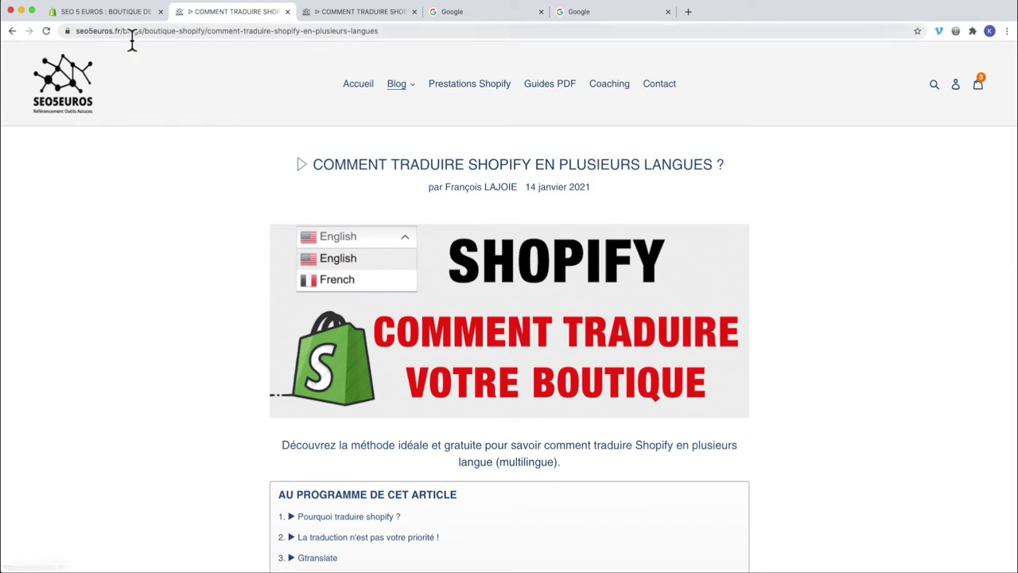
Leave the theme editor and reopen it for the current theme, Boutique Test Shopify 26 Janvier 2021.
click(108, 11)
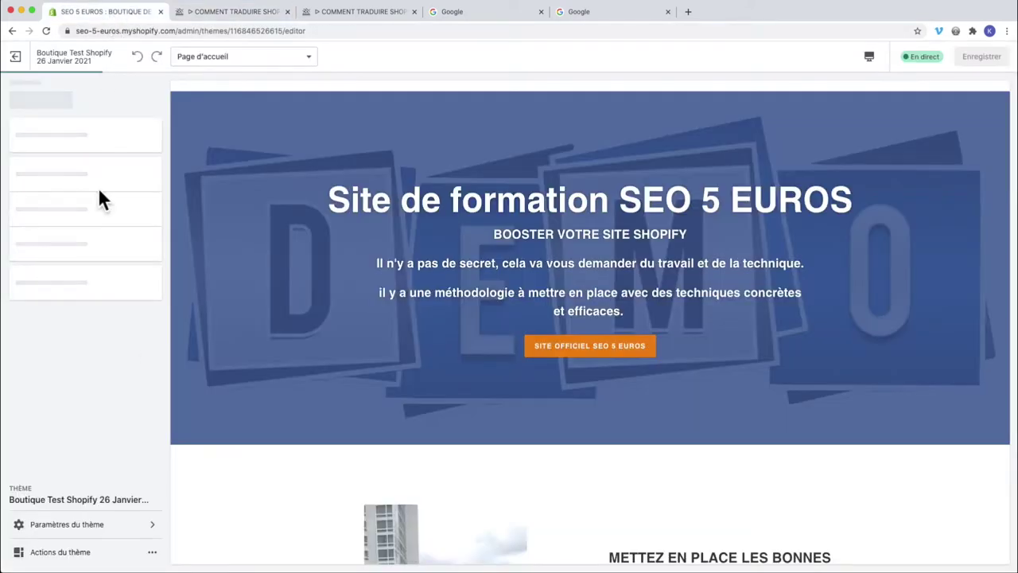
click(15, 57)
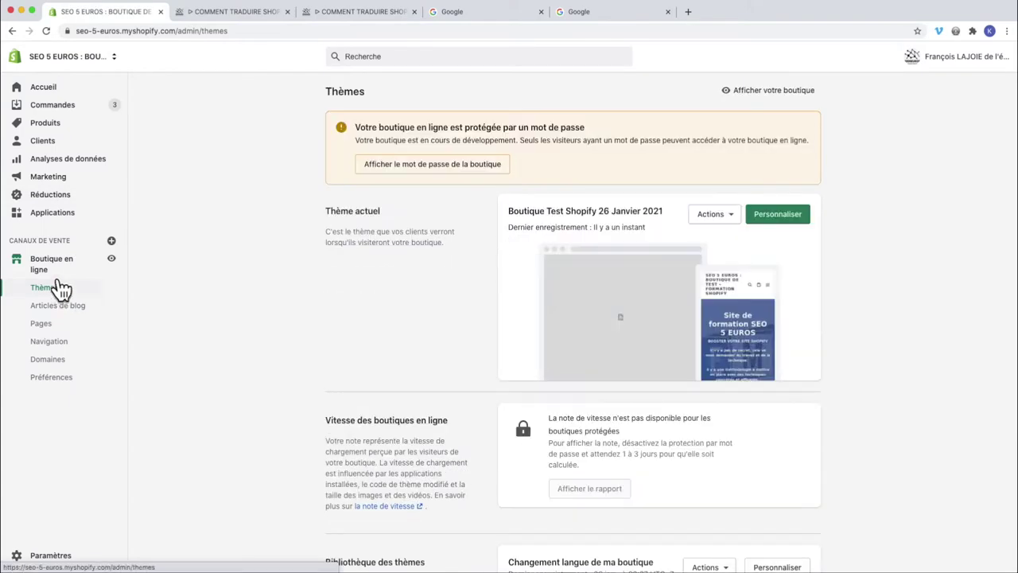
click(57, 291)
click(776, 214)
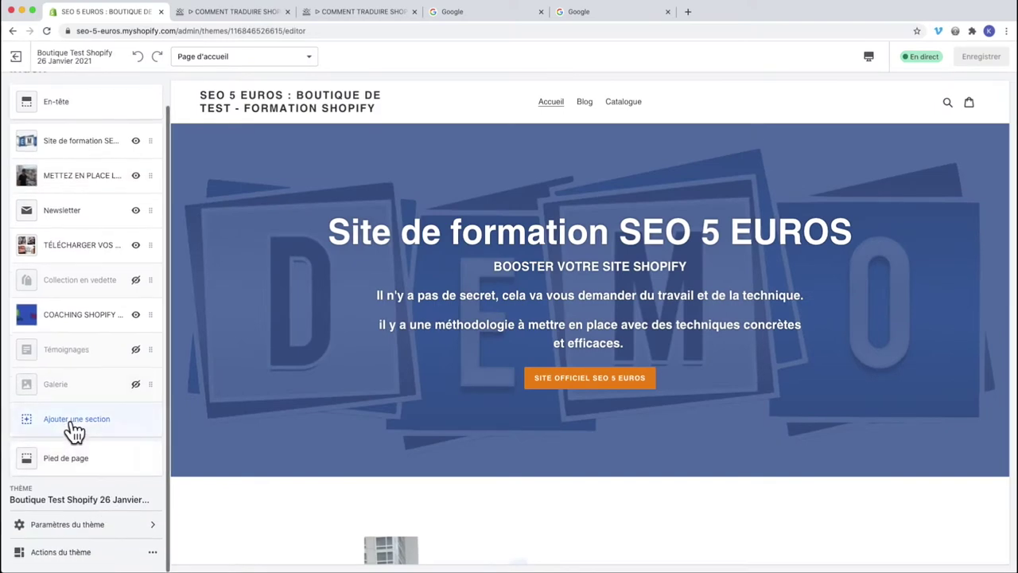
Add a "Contenu personnalisé" section to the home page.
click(74, 421)
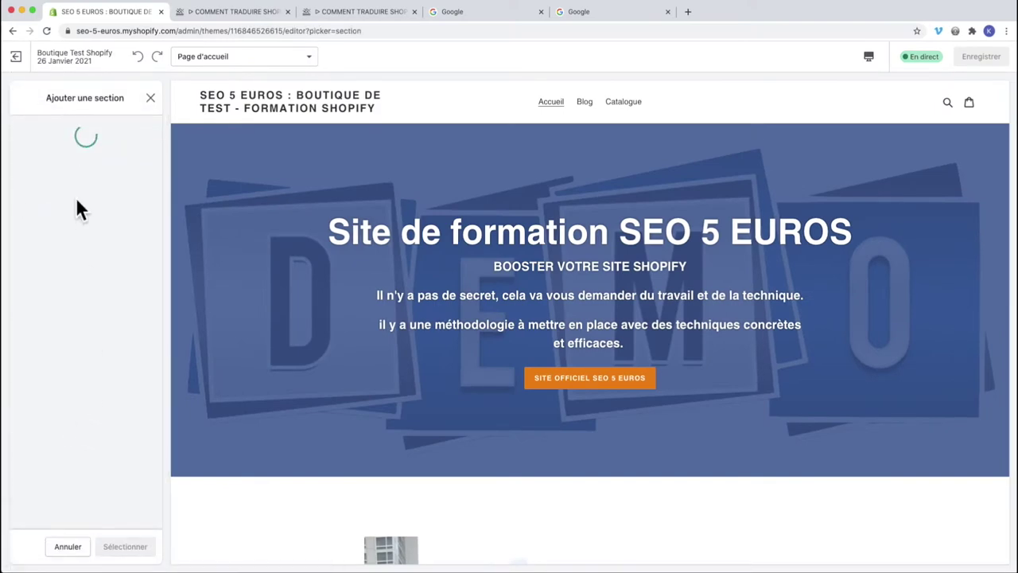
scroll(79, 338, down, 5)
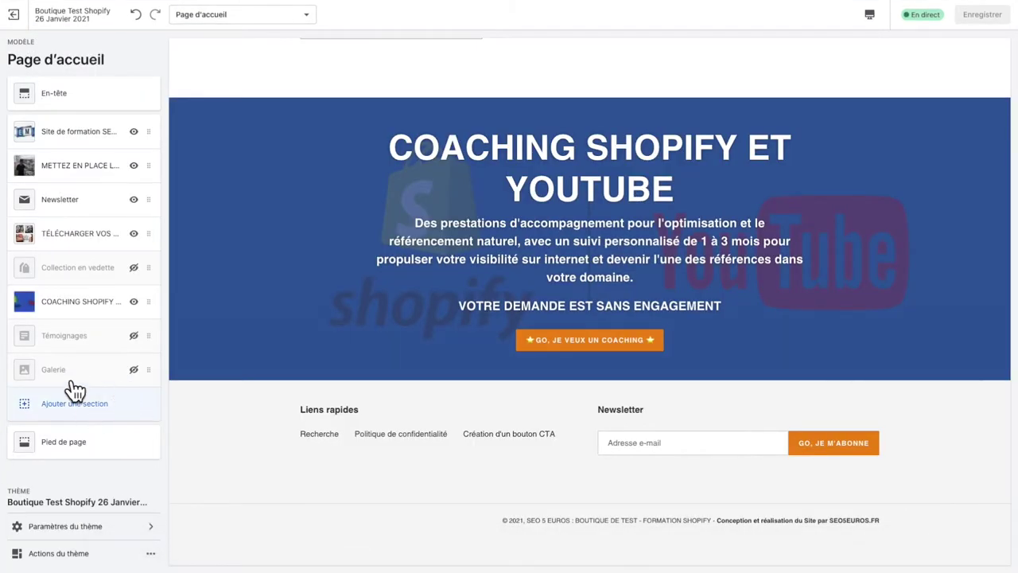
click(78, 406)
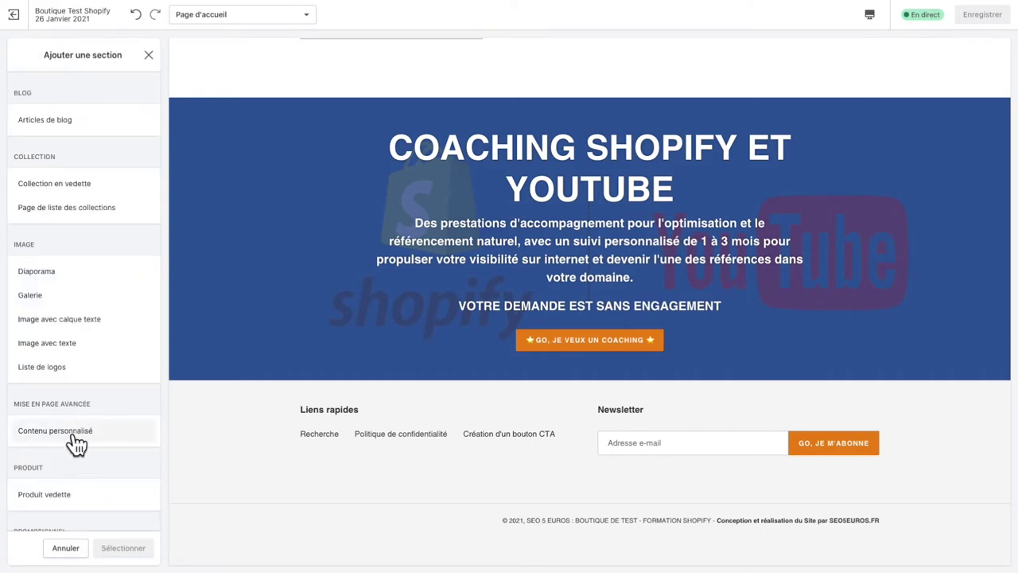
click(68, 433)
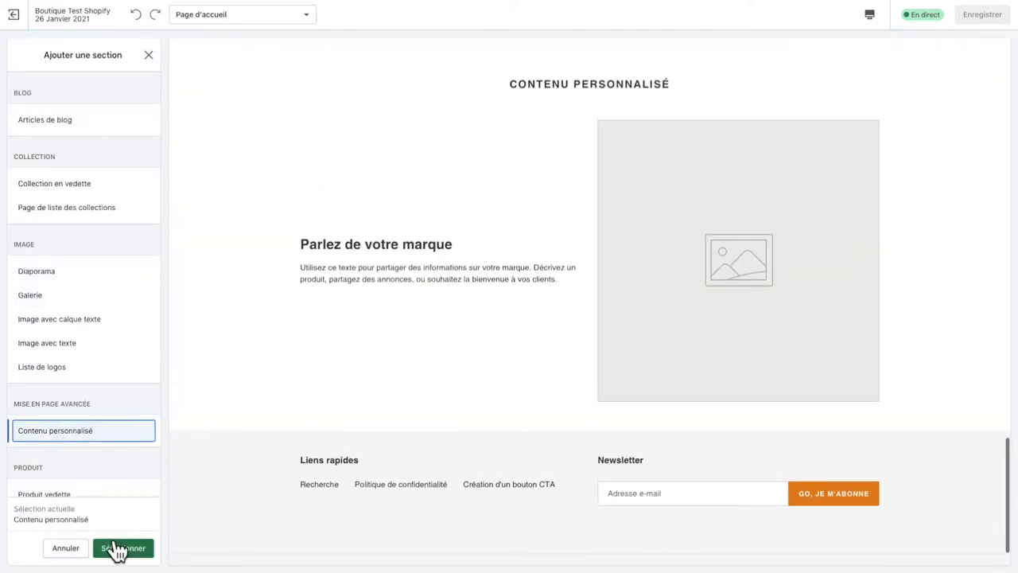
click(121, 548)
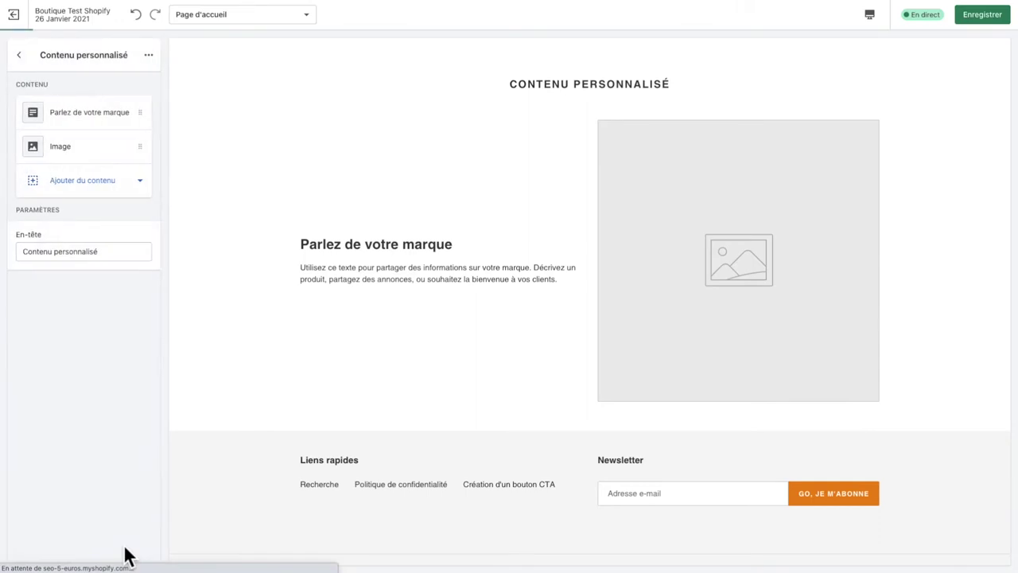
click(102, 119)
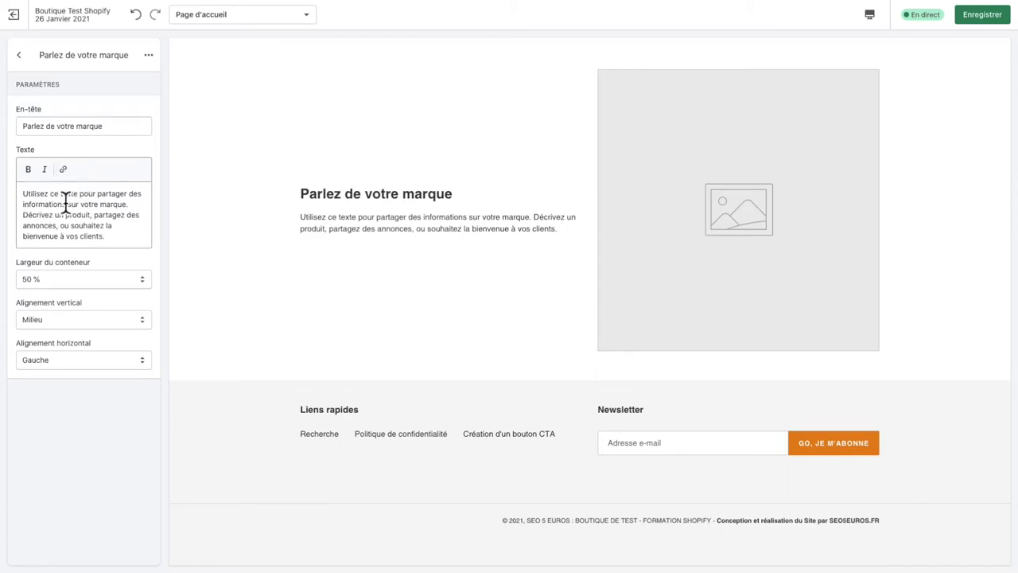
drag(83, 199, 132, 199)
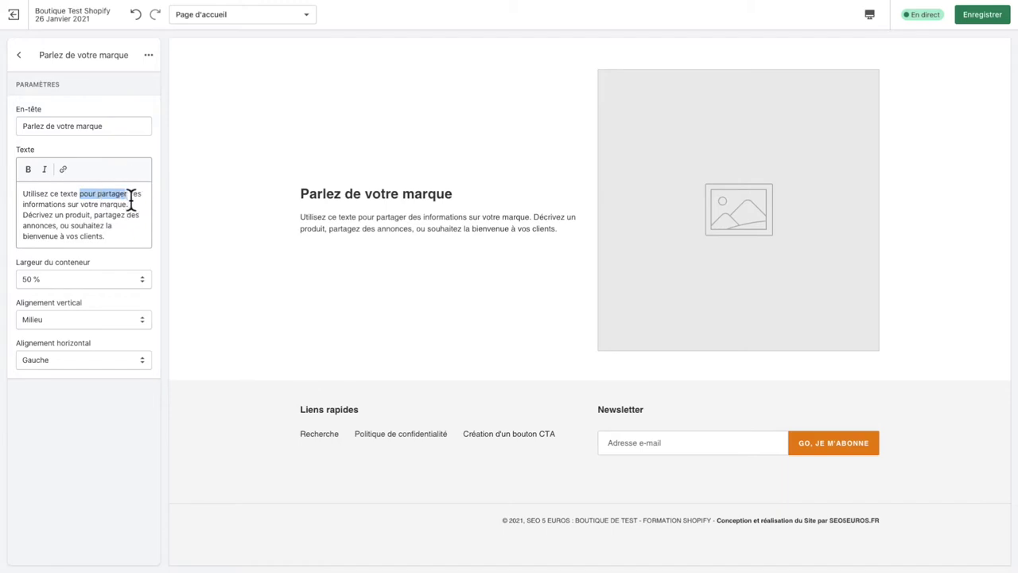
click(62, 170)
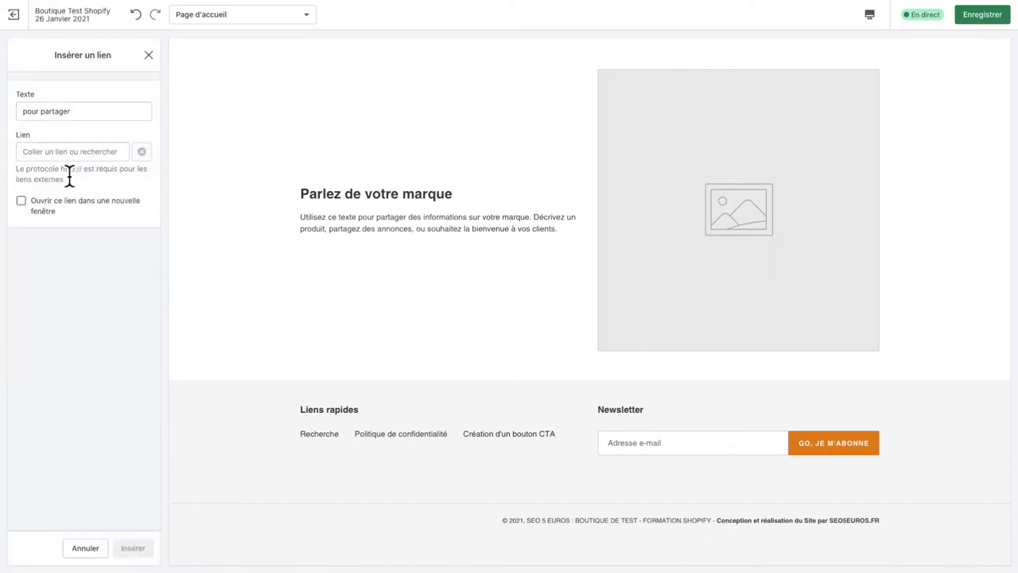
click(96, 152)
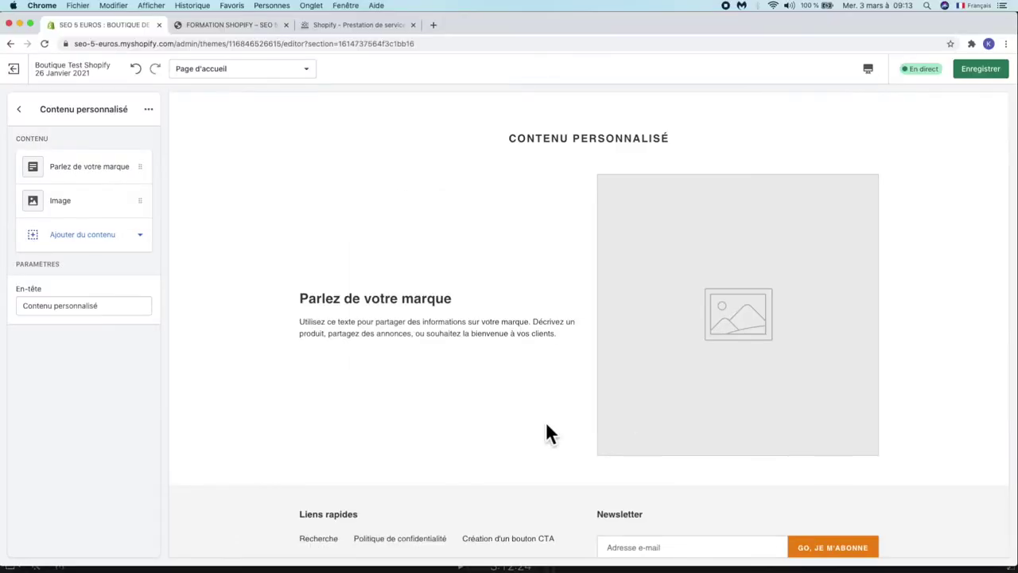
Start inserting a link on the words "pour partager" in the "Parlez de votre marque" text block.
click(90, 168)
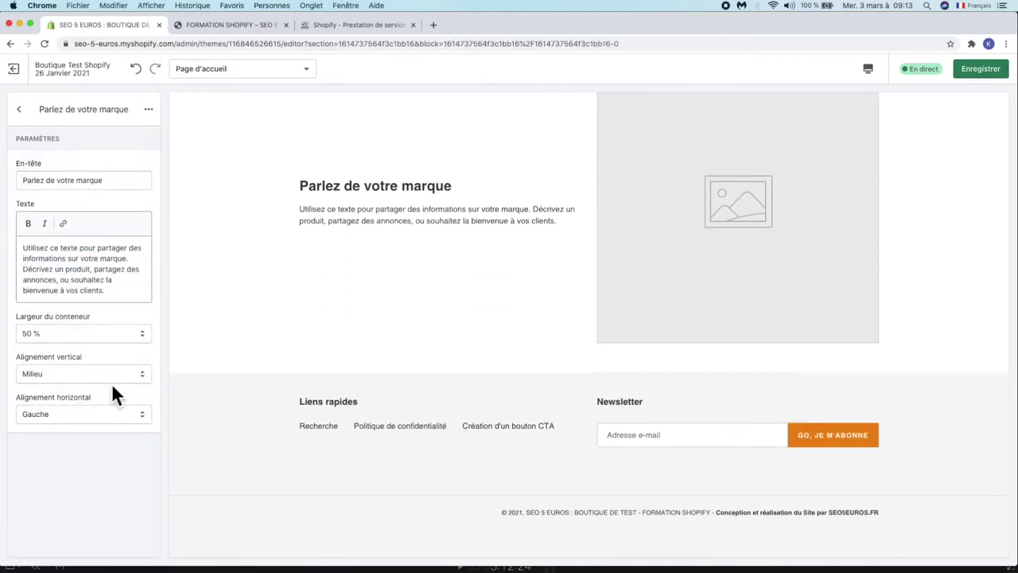
drag(79, 248, 127, 247)
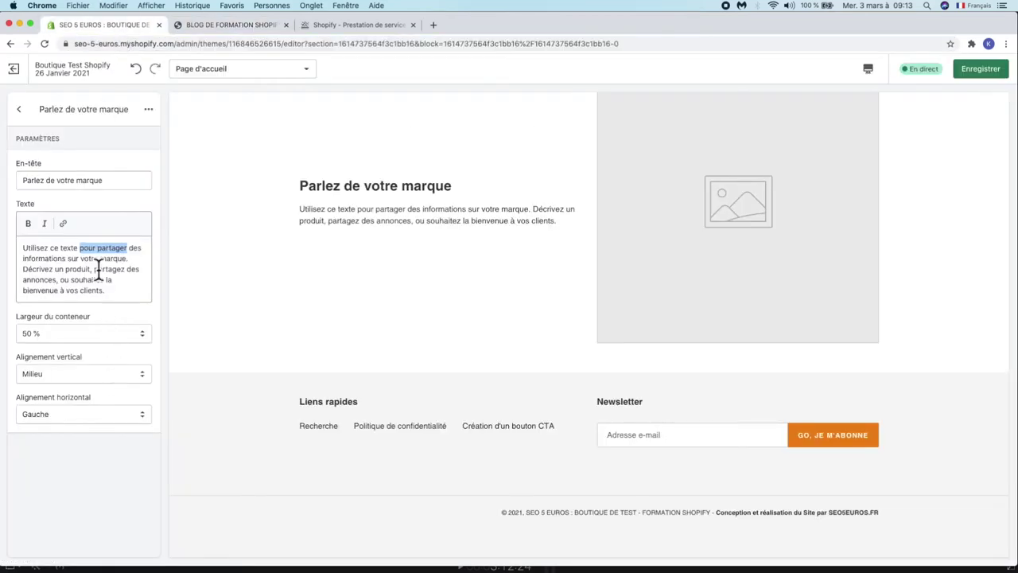
click(64, 223)
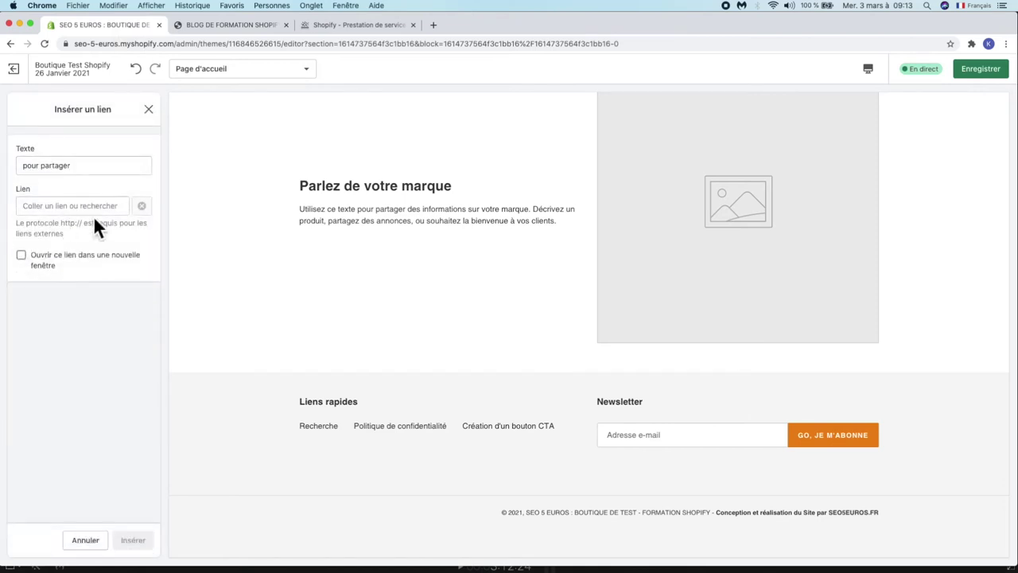
Try the blog article "COMMENT TESTER VOS PA…" as the link target, visit it, and clear the link.
click(101, 205)
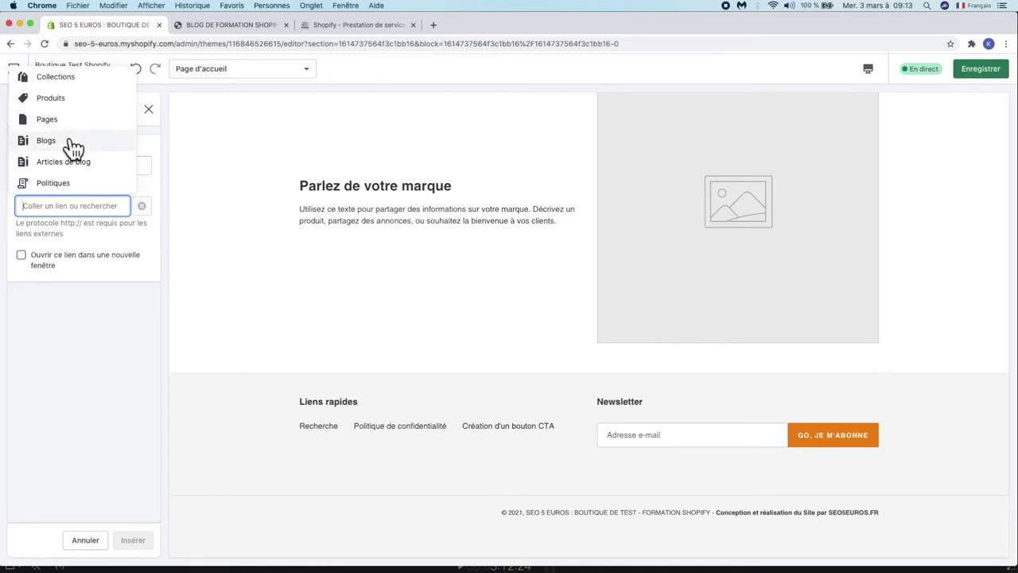
click(70, 163)
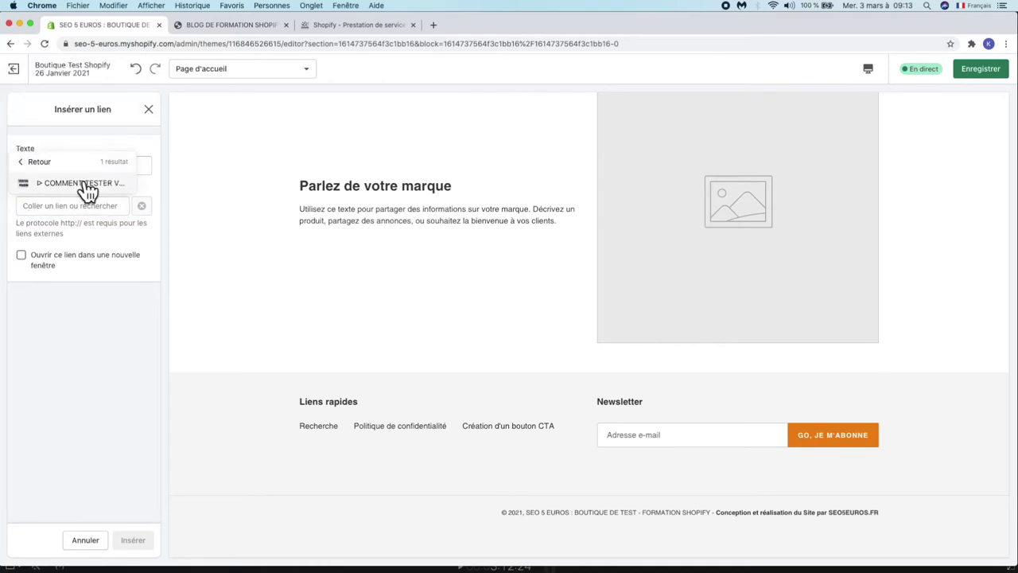
click(71, 185)
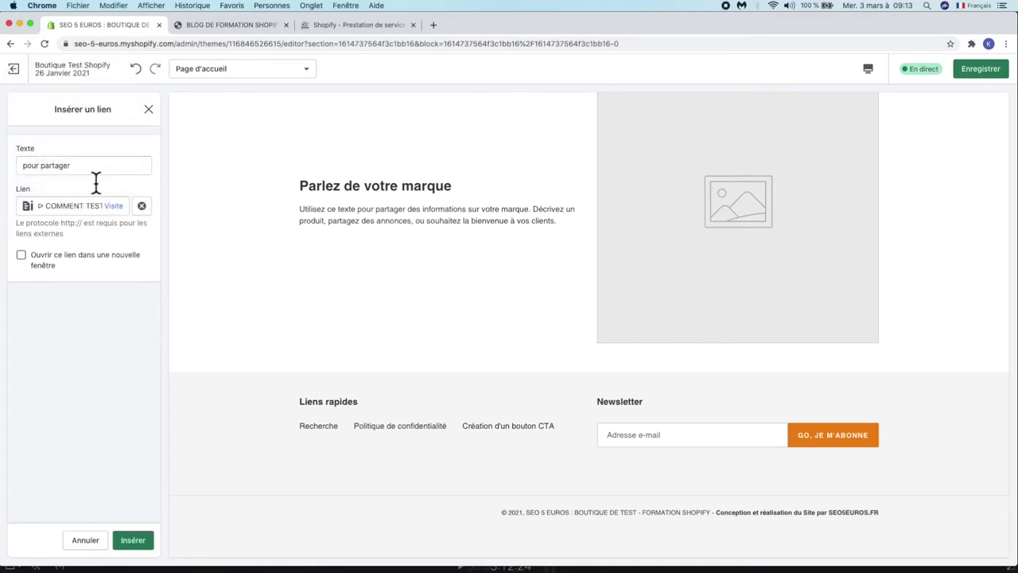
click(114, 205)
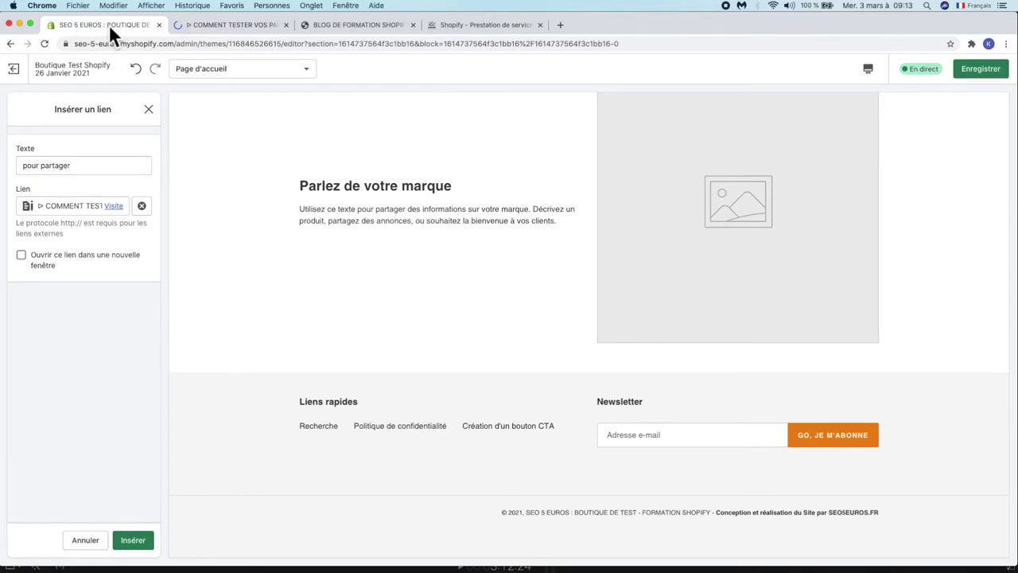
click(143, 207)
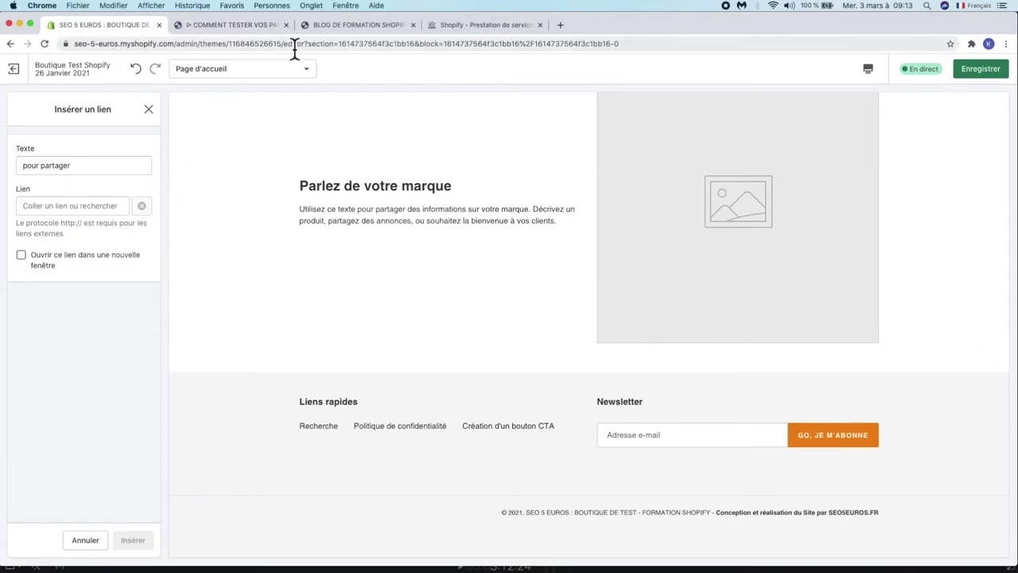
On the seo5euros.fr site, open the Shopify service product "Formation d'accompagnement Shopify sur 1 mois".
click(462, 22)
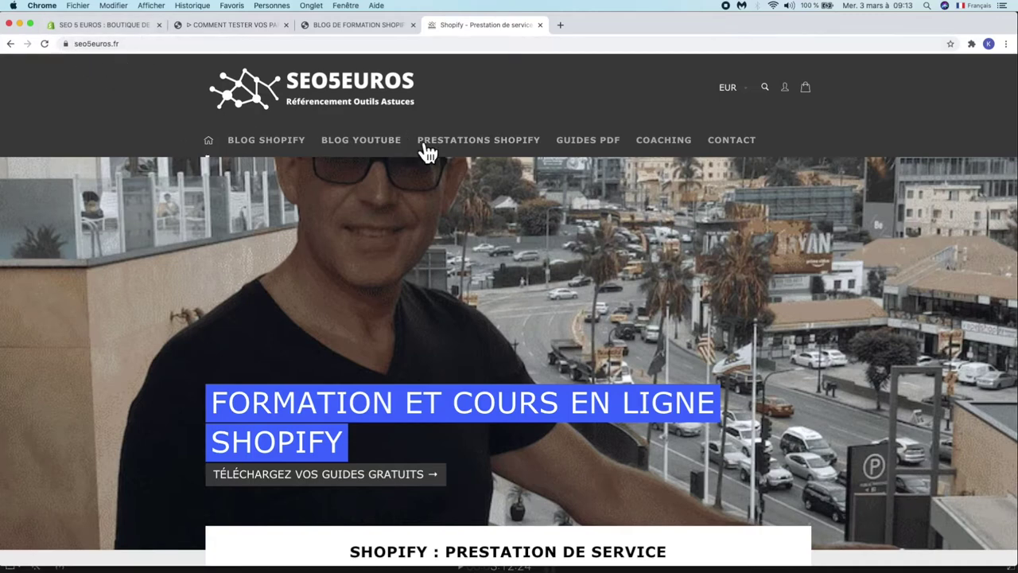
click(487, 146)
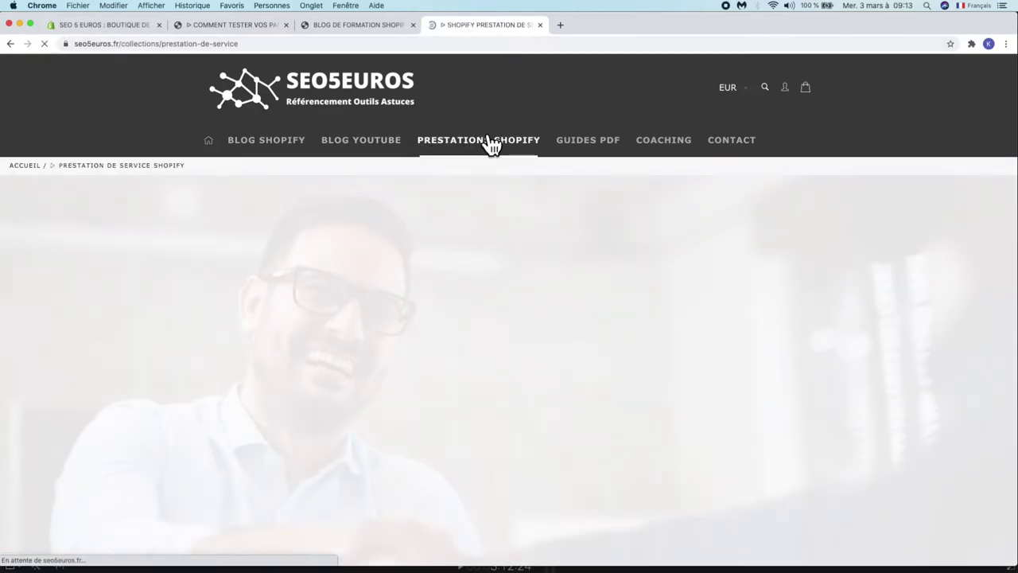
scroll(525, 388, down, 5)
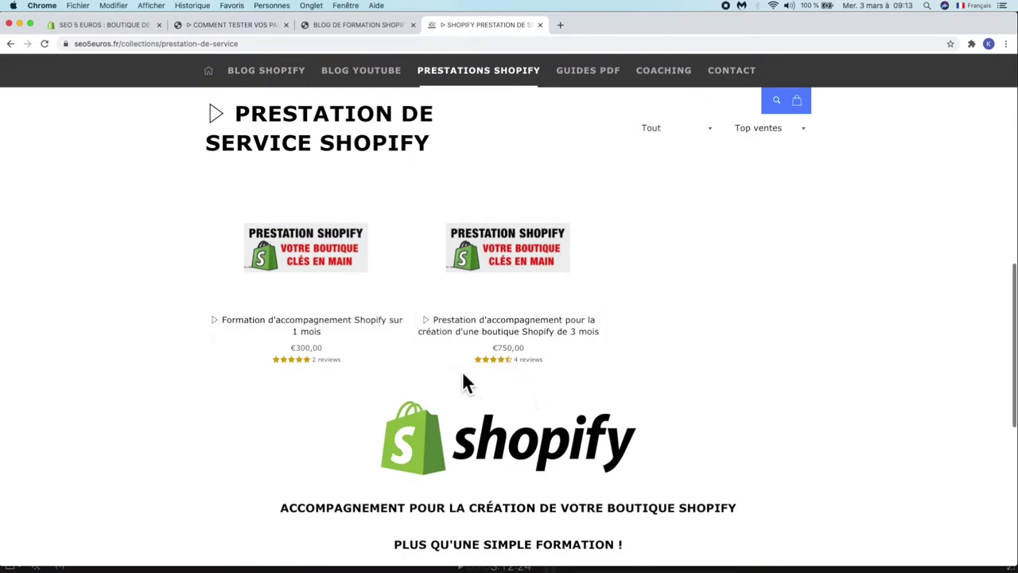
click(312, 261)
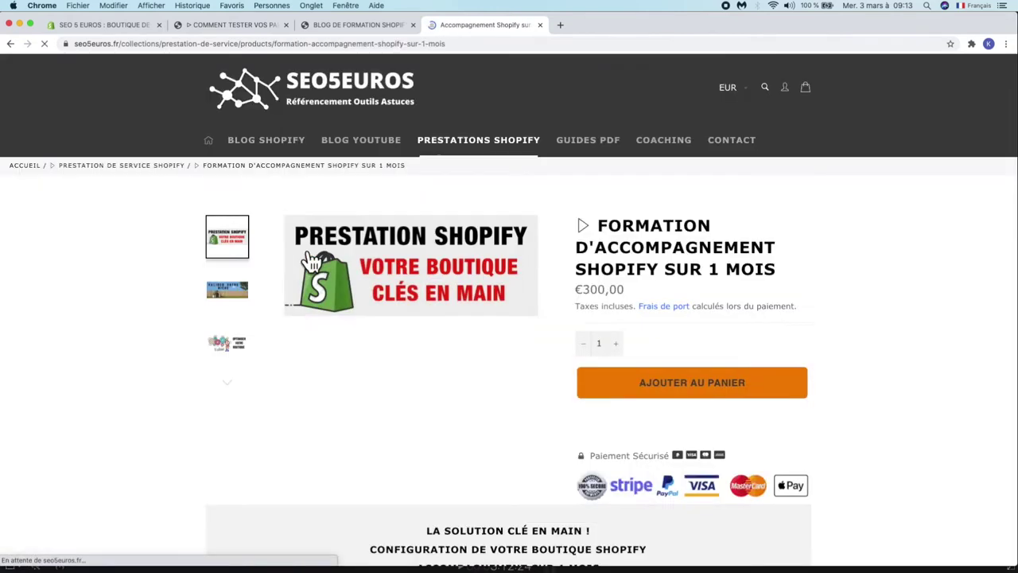
click(288, 46)
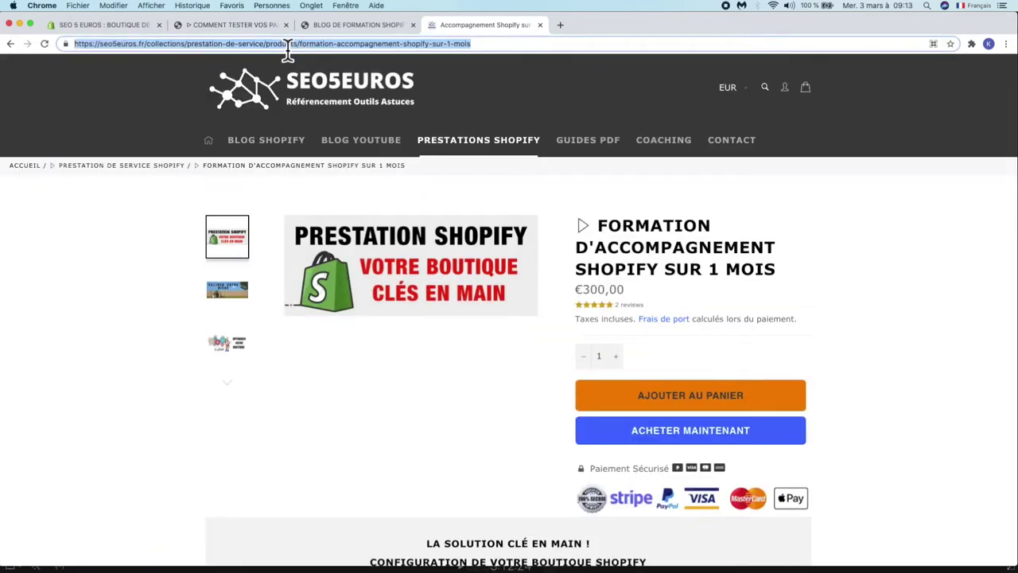
click(122, 27)
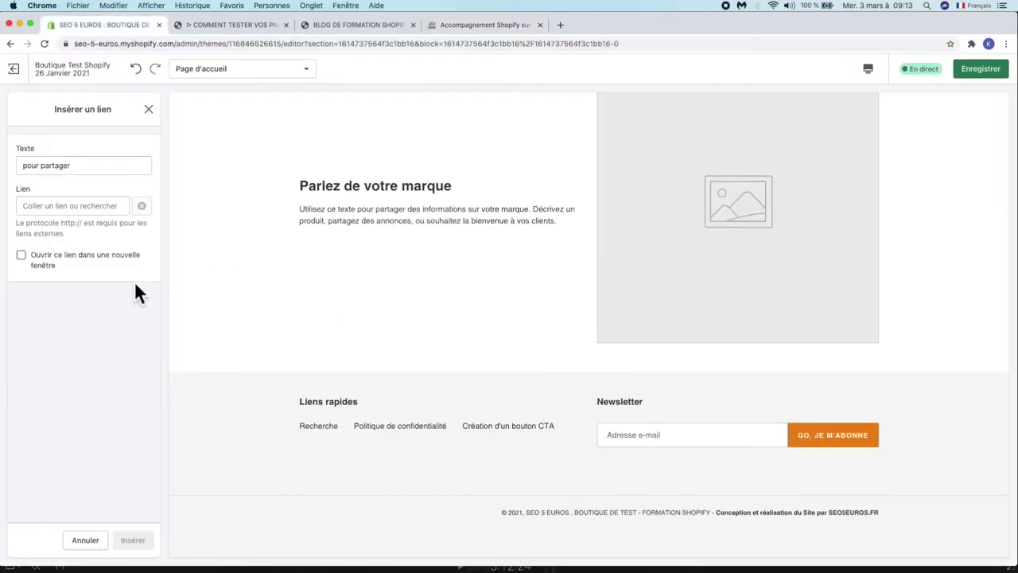
click(90, 208)
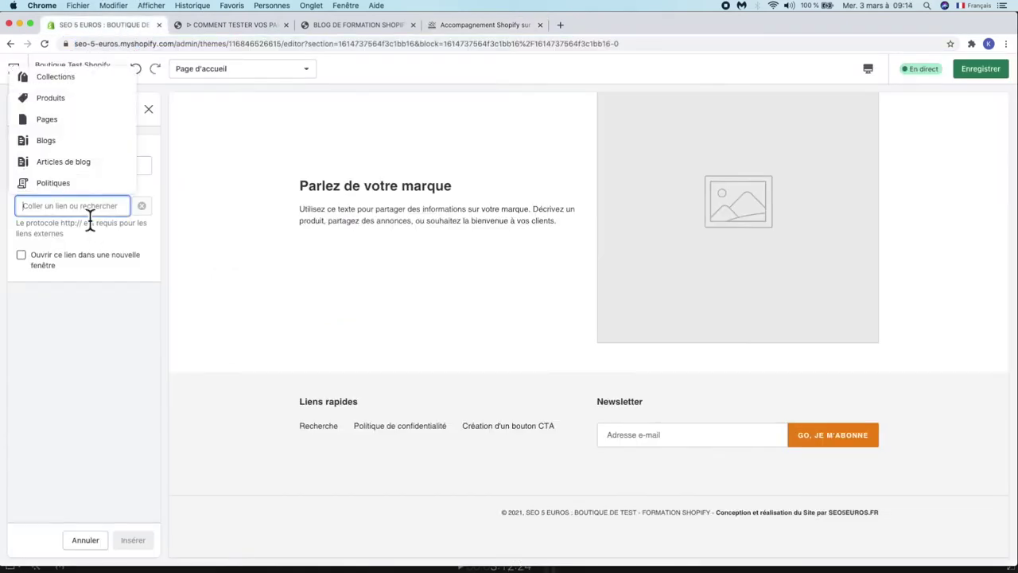
key(super+v)
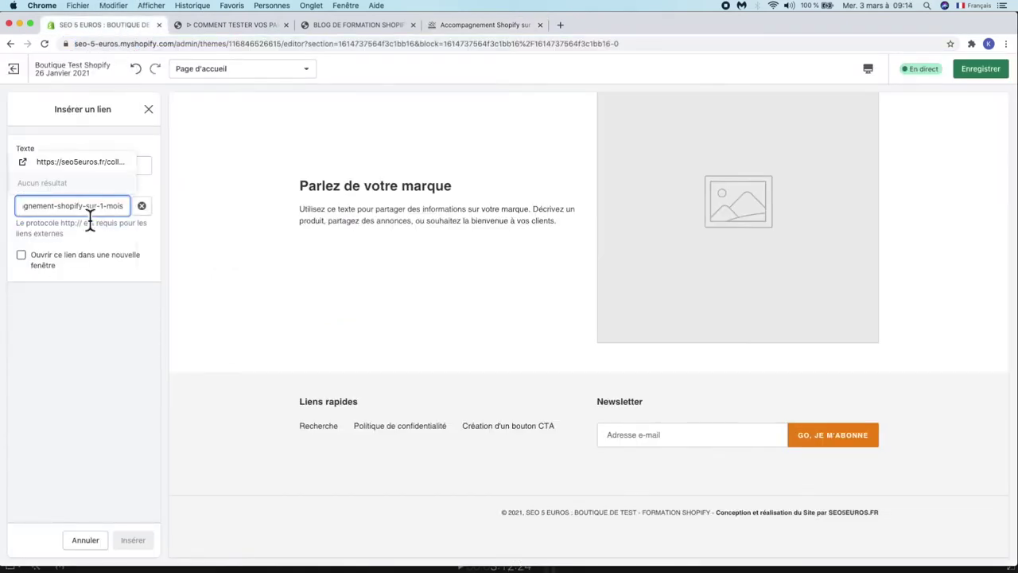
click(72, 163)
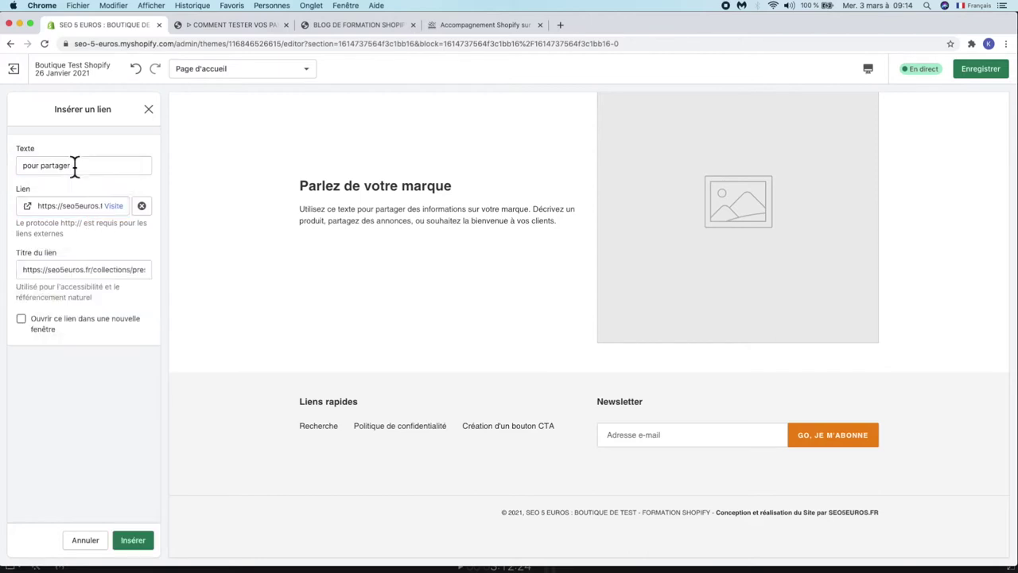
click(133, 540)
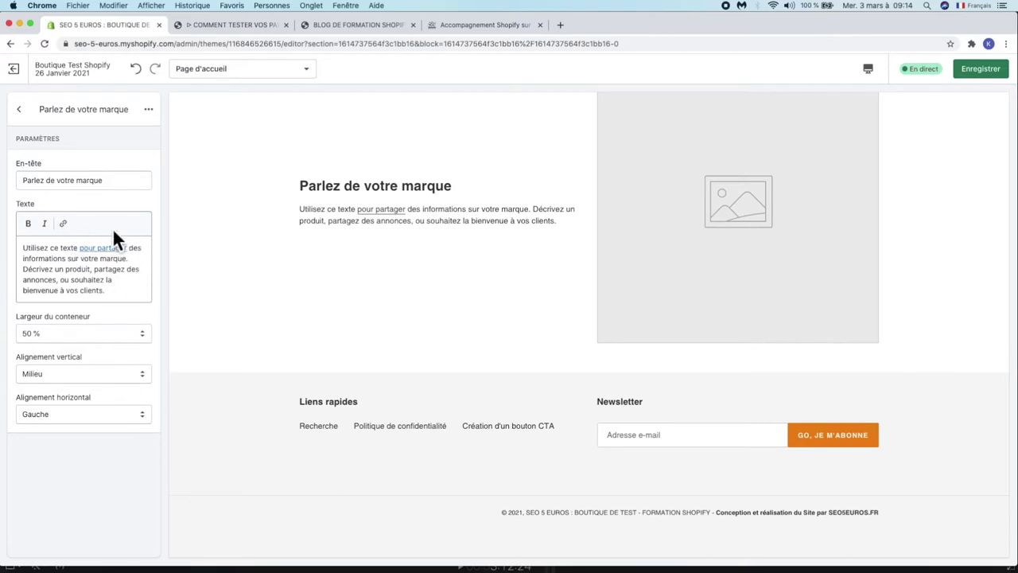
Save the theme changes and test the "pour partager" link on the storefront home page.
click(986, 73)
click(238, 26)
key(ctrl+Tab)
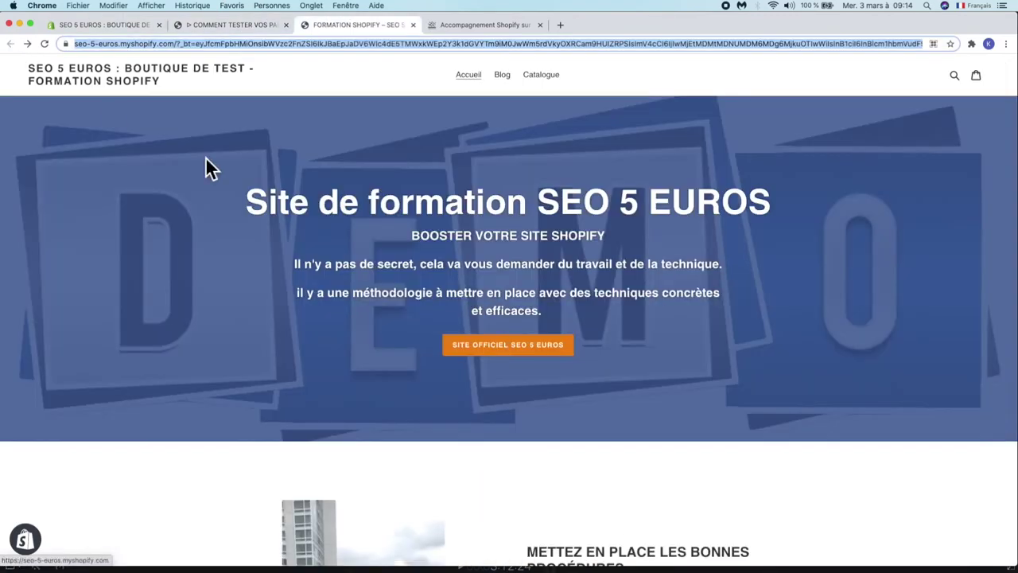
click(381, 240)
scroll(381, 239, down, 20)
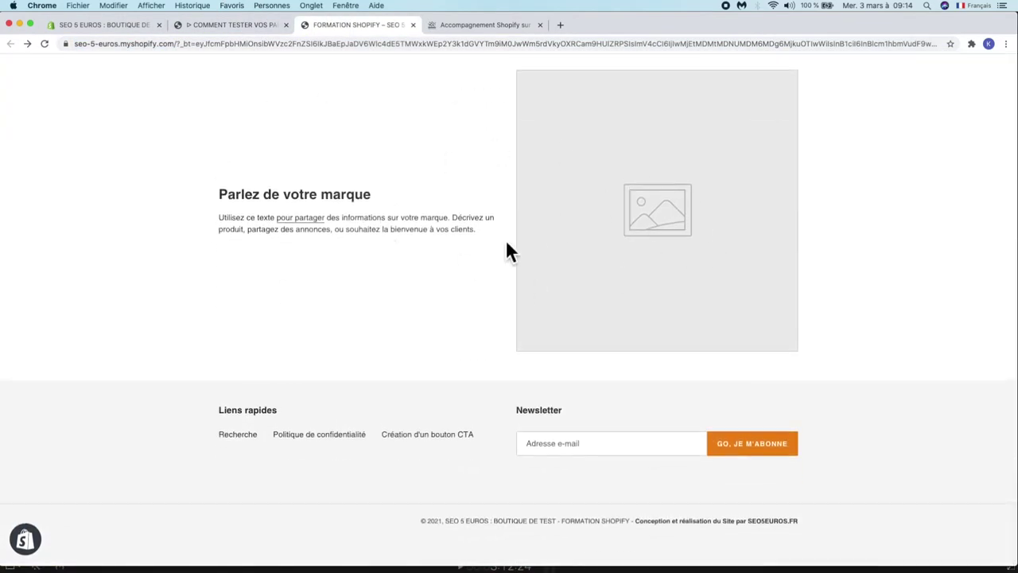
click(307, 225)
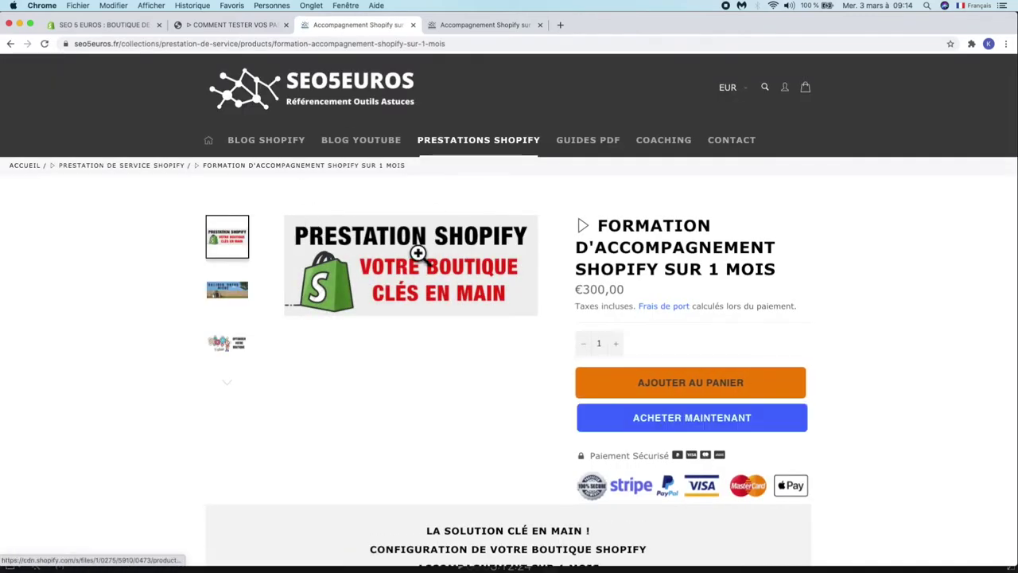
Leave the theme editor and start a new product titled "MONTRE DE LUXE TYPE MILITAIRE".
click(102, 24)
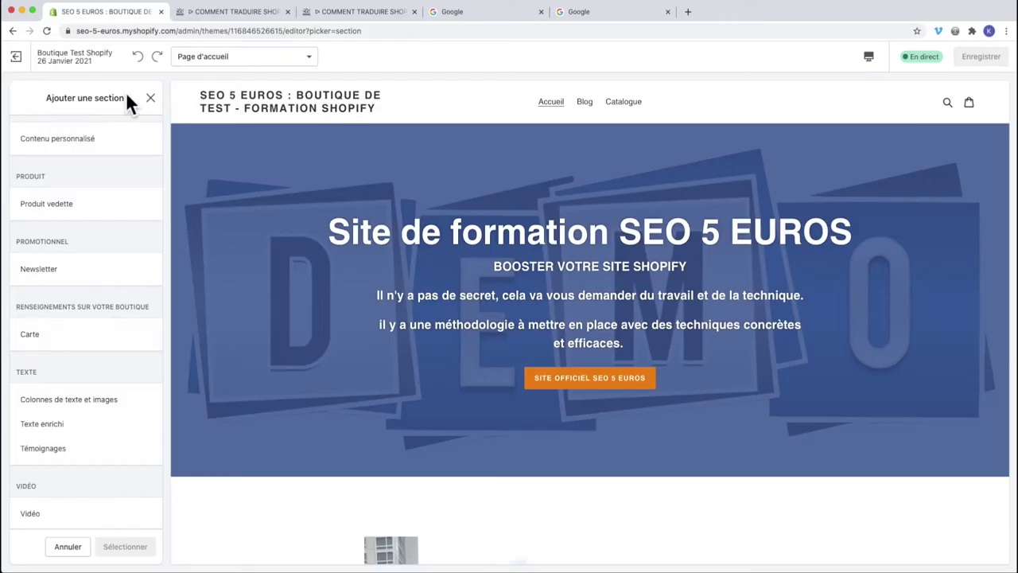
click(148, 97)
click(16, 57)
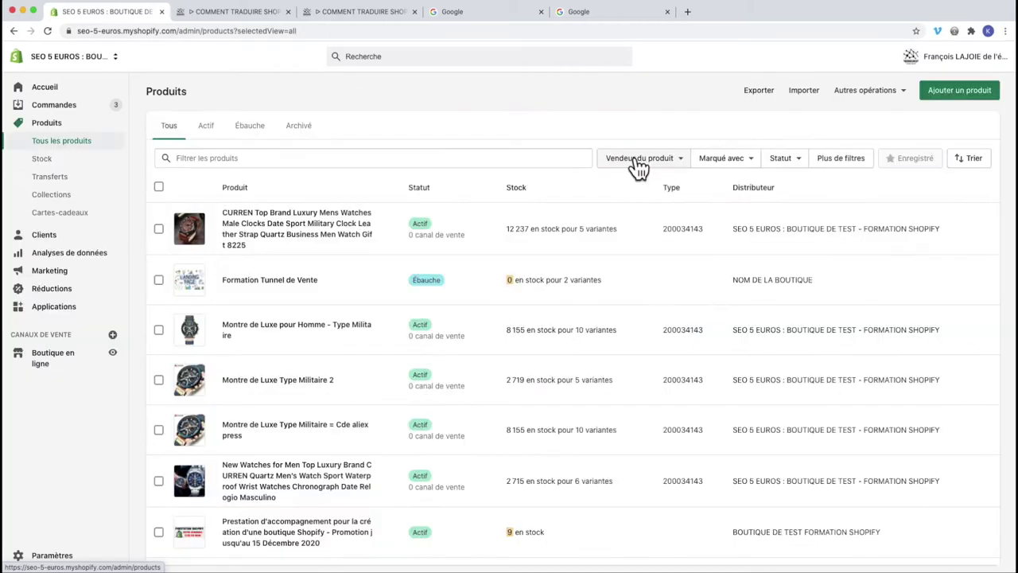
click(945, 97)
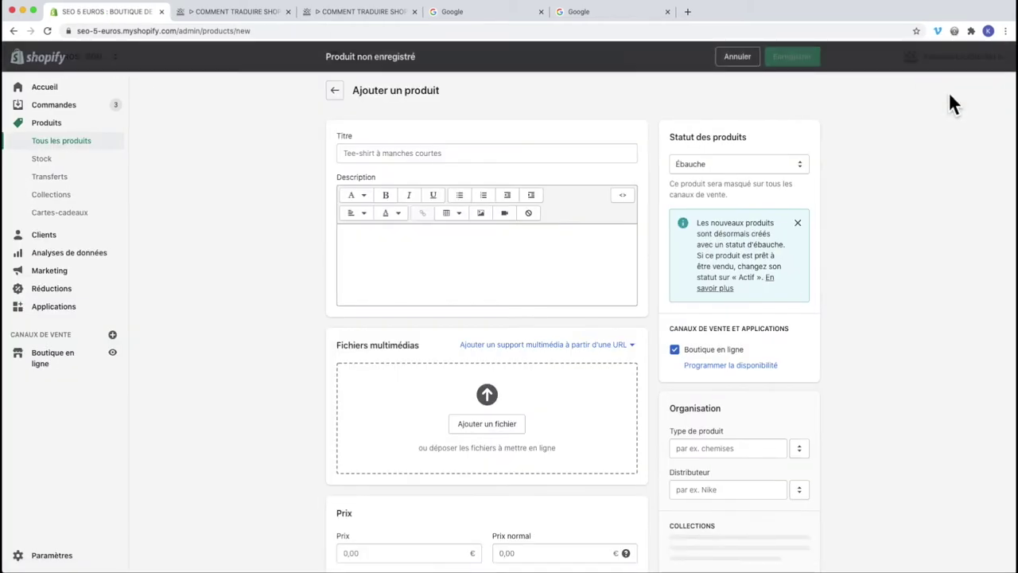
click(441, 155)
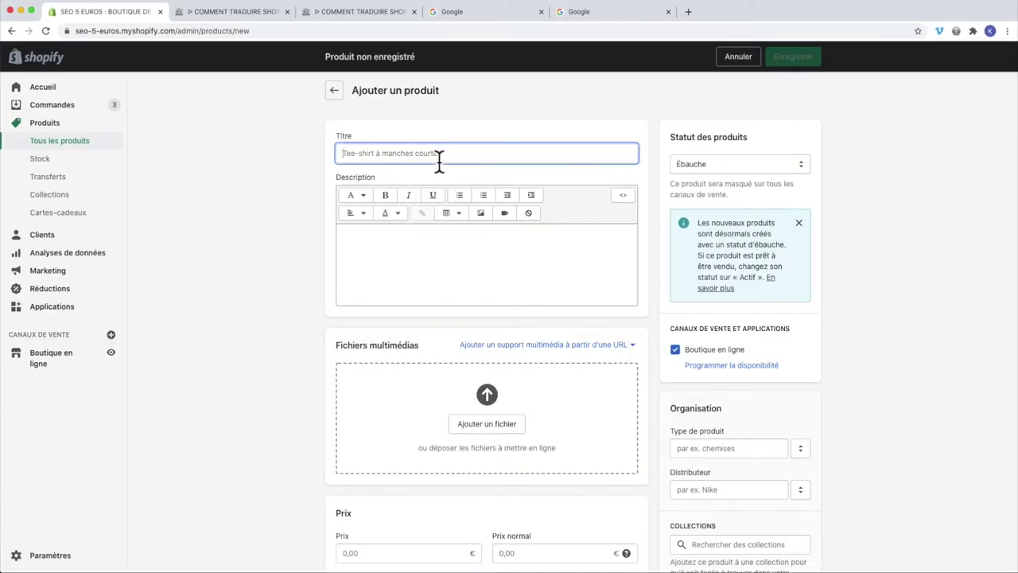
text(MO)
key(BackSpace)
key(BackSpace)
text(M)
Write the product description as separate lines: BLABLA, GIF, TEXTE, IMAGE, VIDEO, TEXTE, ETC.
click(438, 257)
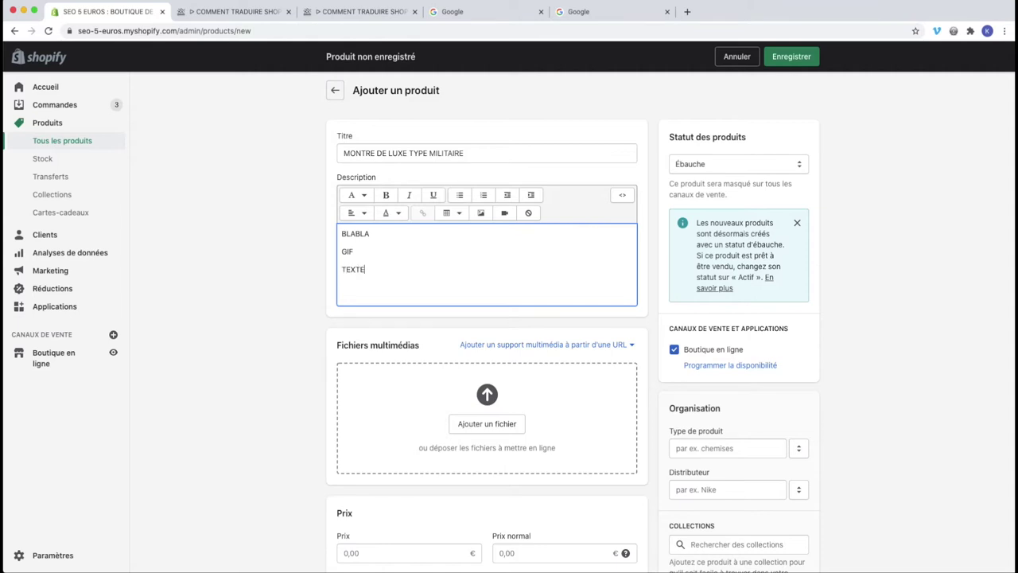
text(AGE)
key(Return)
text(VIDEO)
key(Return)
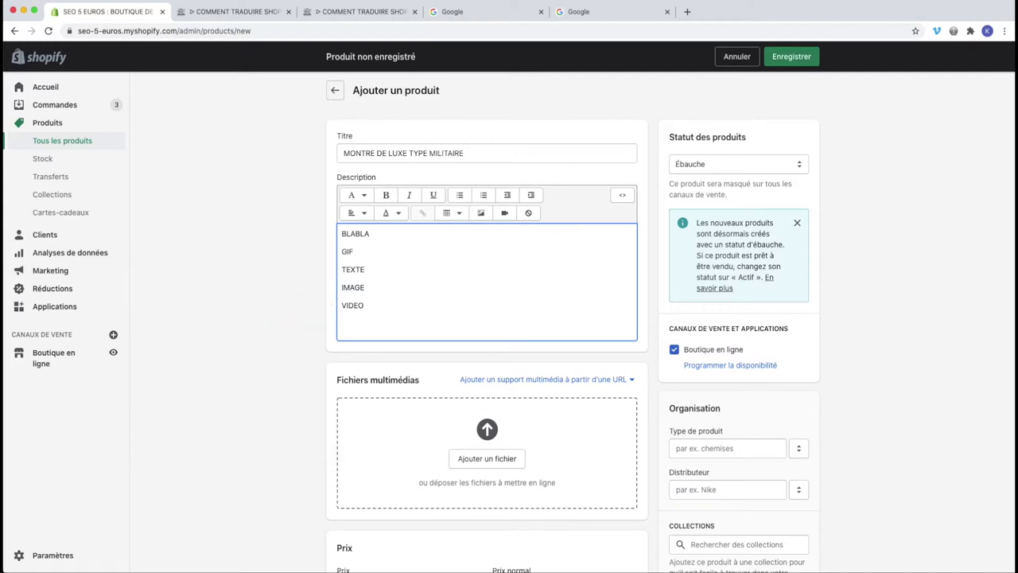
text(TES)
key(BackSpace)
text(XTE)
key(Return)
text(ETC)
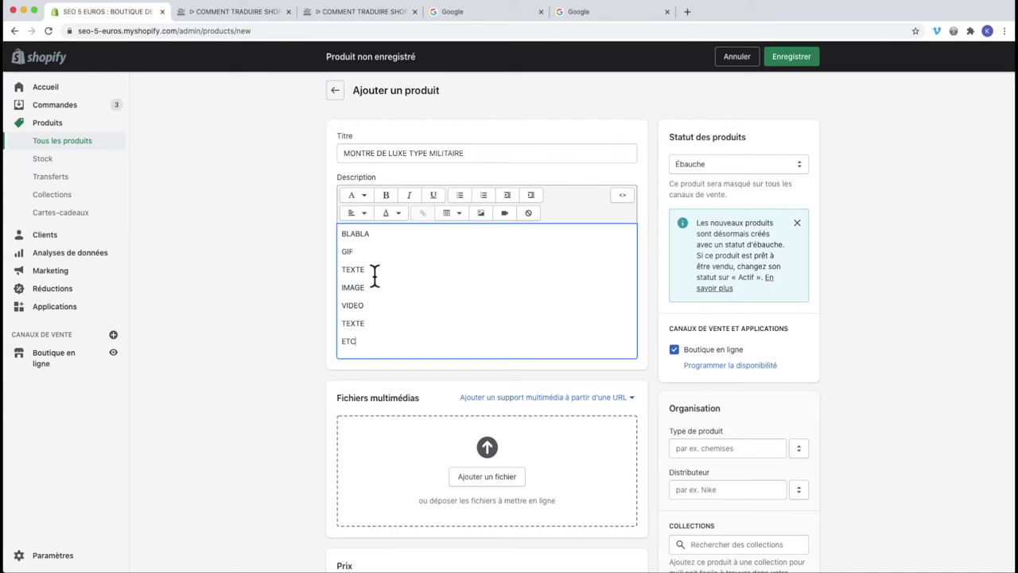
Link the first "TEXTE" line of the description to the comment-traduire-shopify-en-plusieurs-langues blog article, with the link title "TITRE DU LIEN".
drag(341, 269, 358, 276)
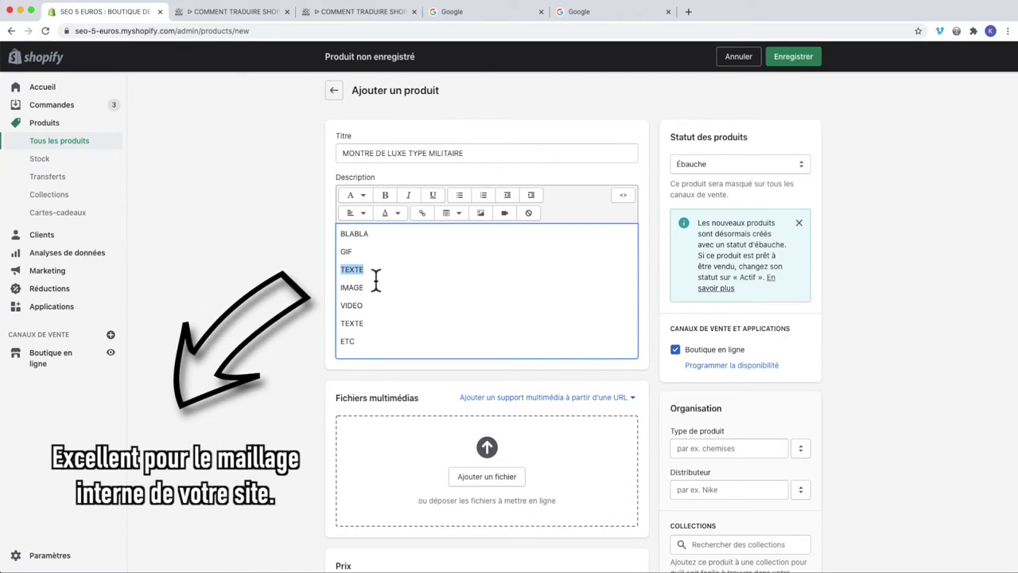
click(366, 269)
drag(370, 270, 339, 269)
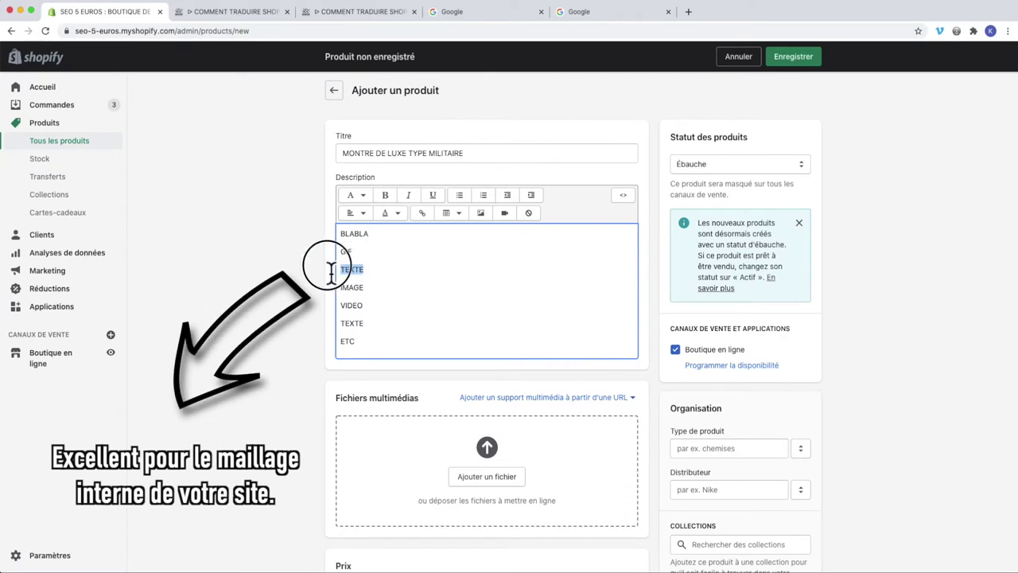
click(424, 216)
click(385, 280)
key(super+v)
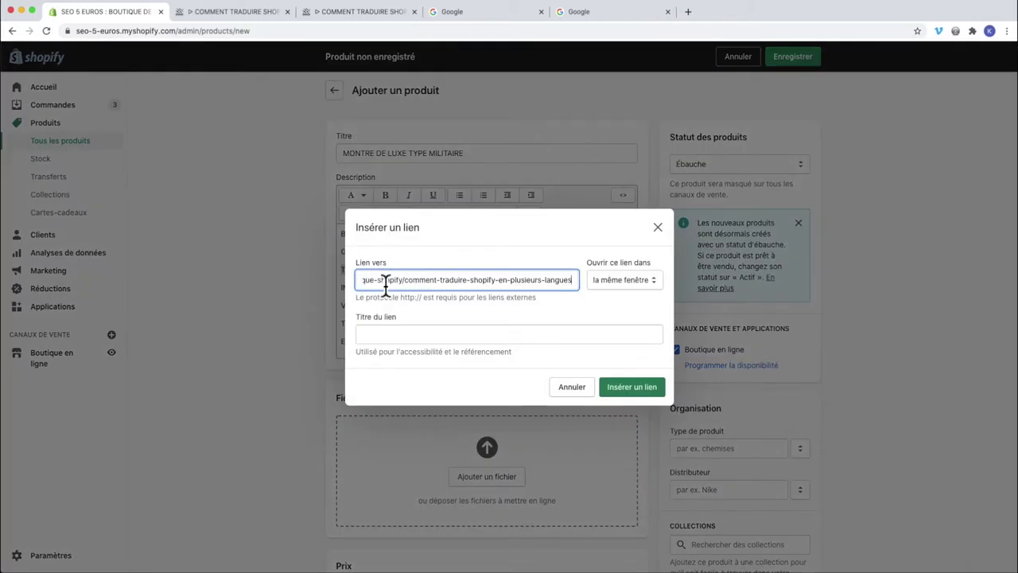
click(425, 339)
text(TITRE DU LIEN)
click(634, 388)
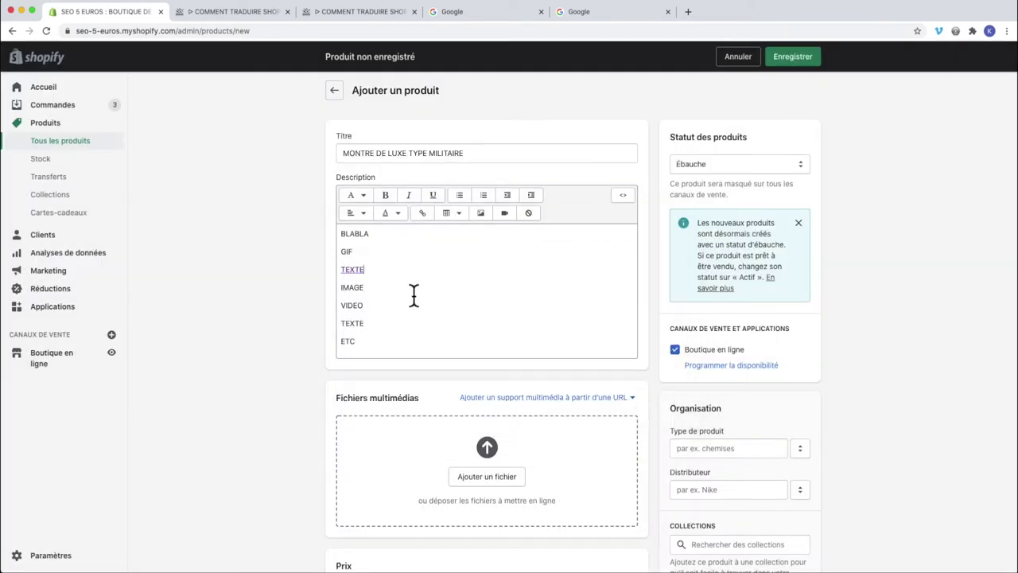
Set the product status to Actif, add it to the FORMATIONS collection, and save the product.
click(722, 166)
click(719, 157)
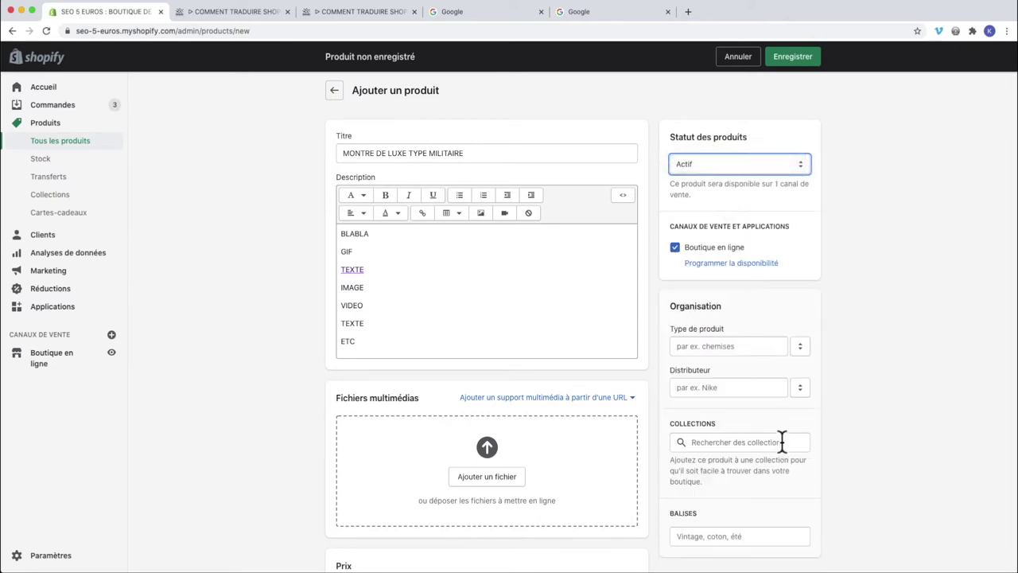
click(735, 444)
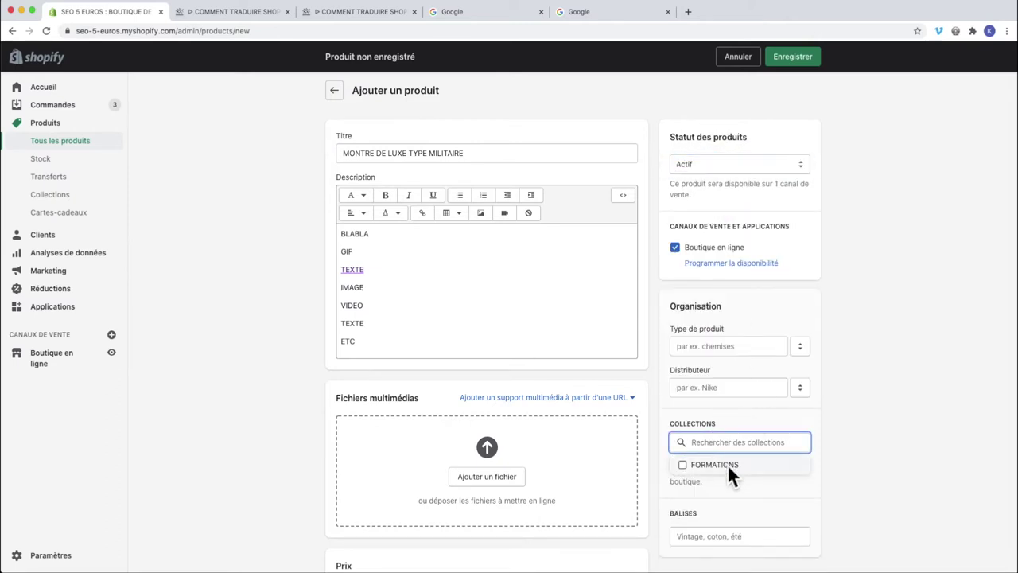
click(727, 464)
click(791, 60)
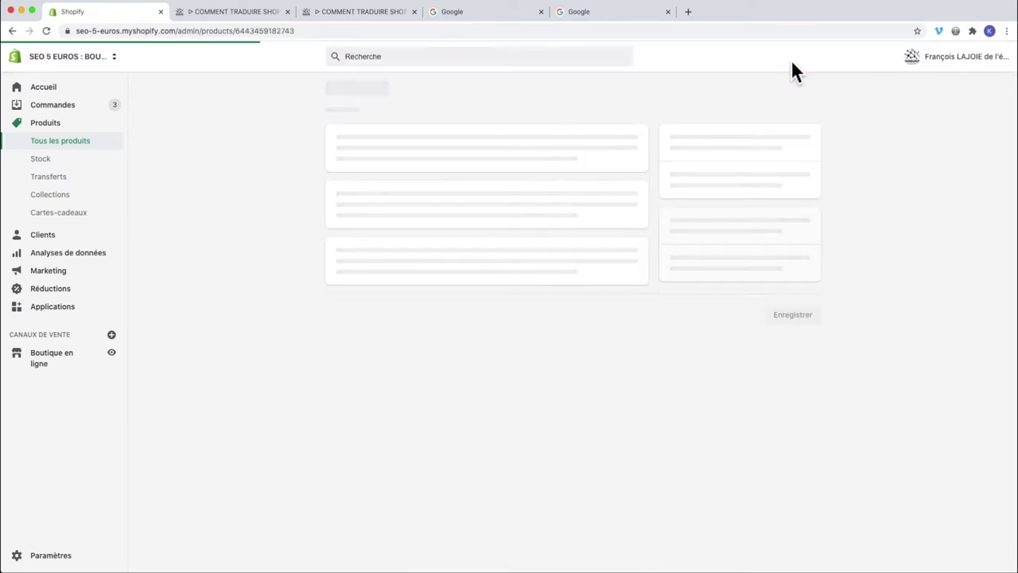
Open the military watch product from the storefront catalogue and test the "TEXTE" link in its description.
click(229, 14)
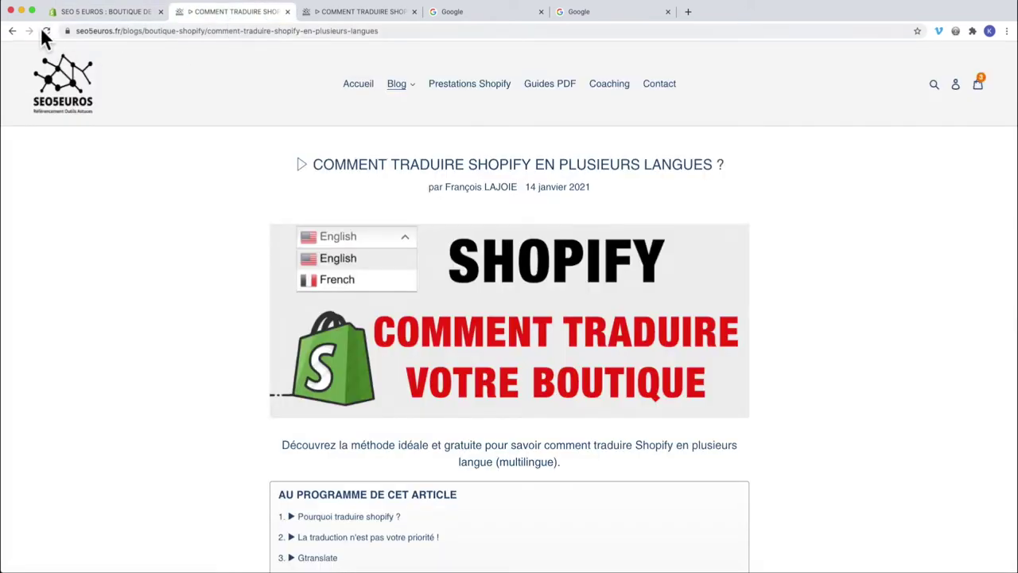
click(12, 31)
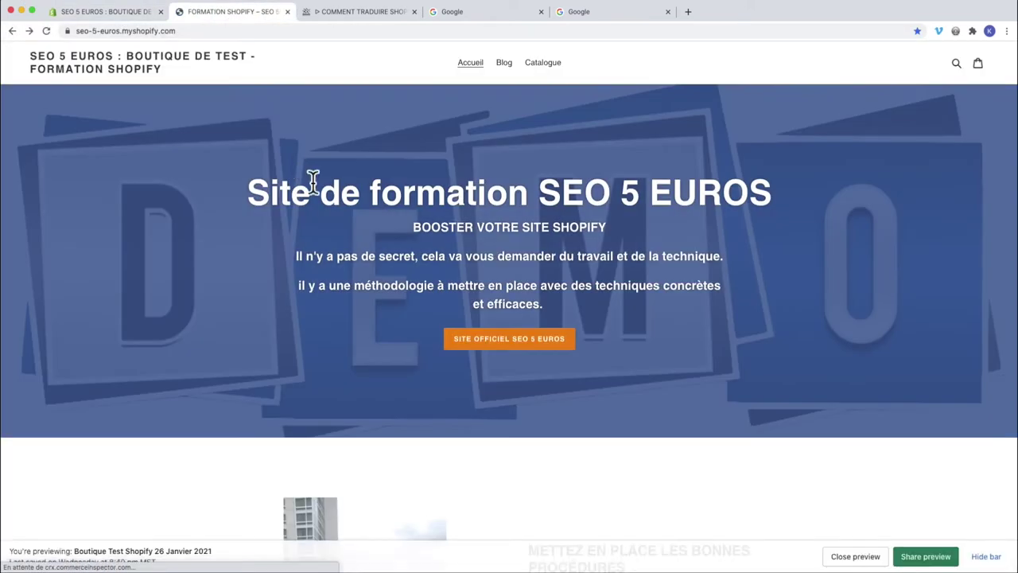
click(542, 67)
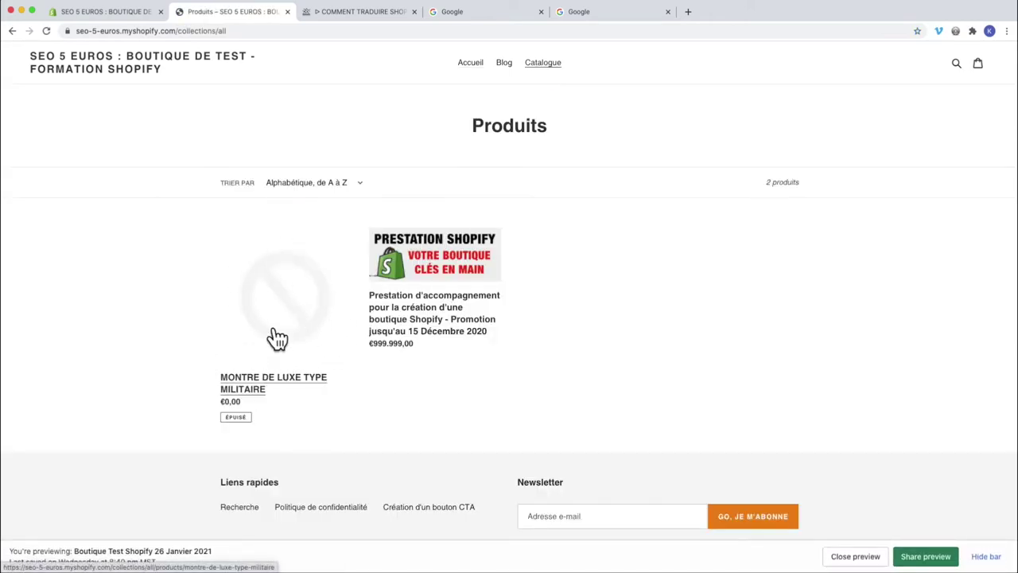
click(276, 337)
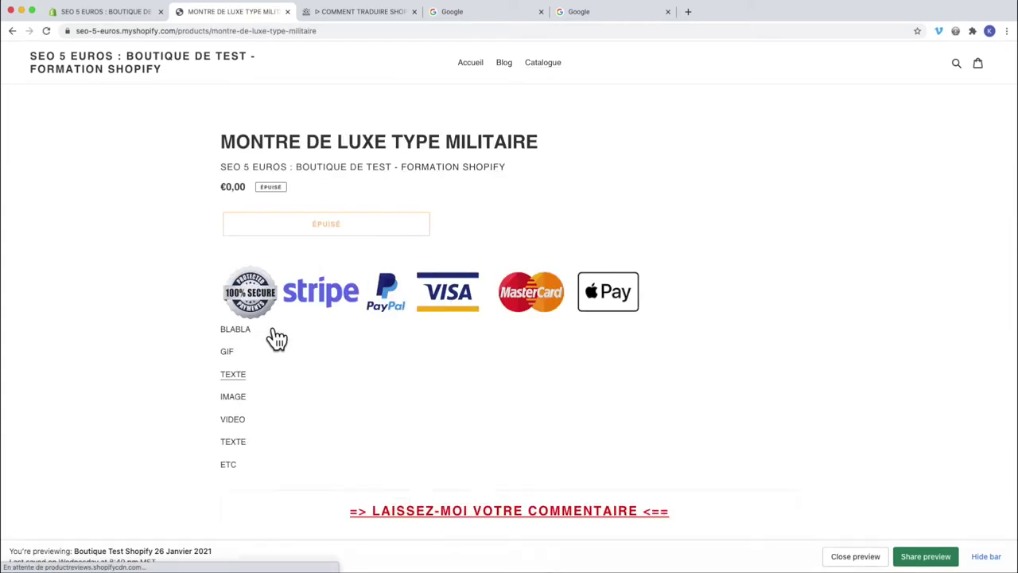
click(238, 382)
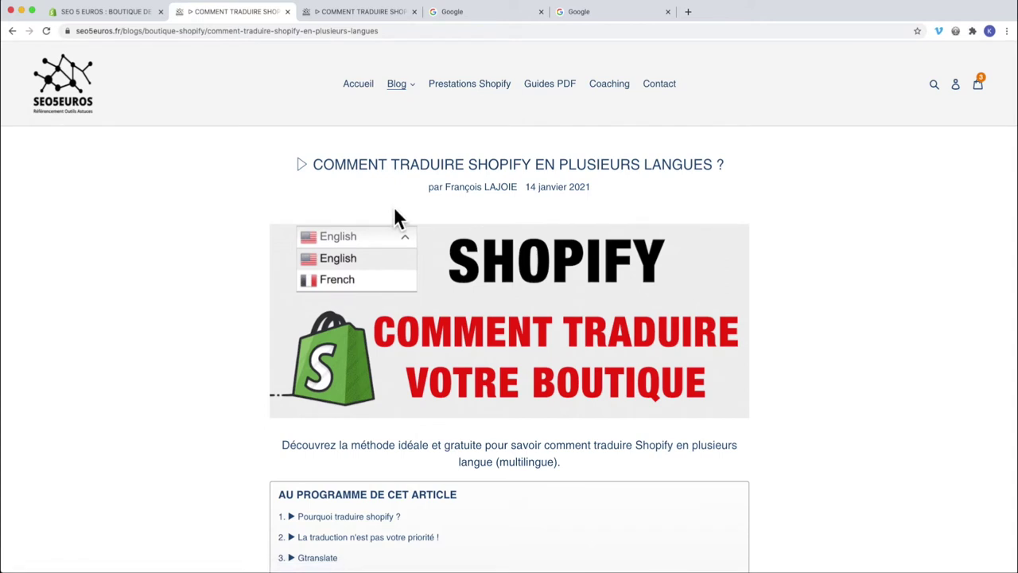
Add a line "TITRE POUR MON IMAGE" below the linked "TEXTE" in the product description, followed by an empty line.
key(ctrl+shift+Tab)
click(378, 334)
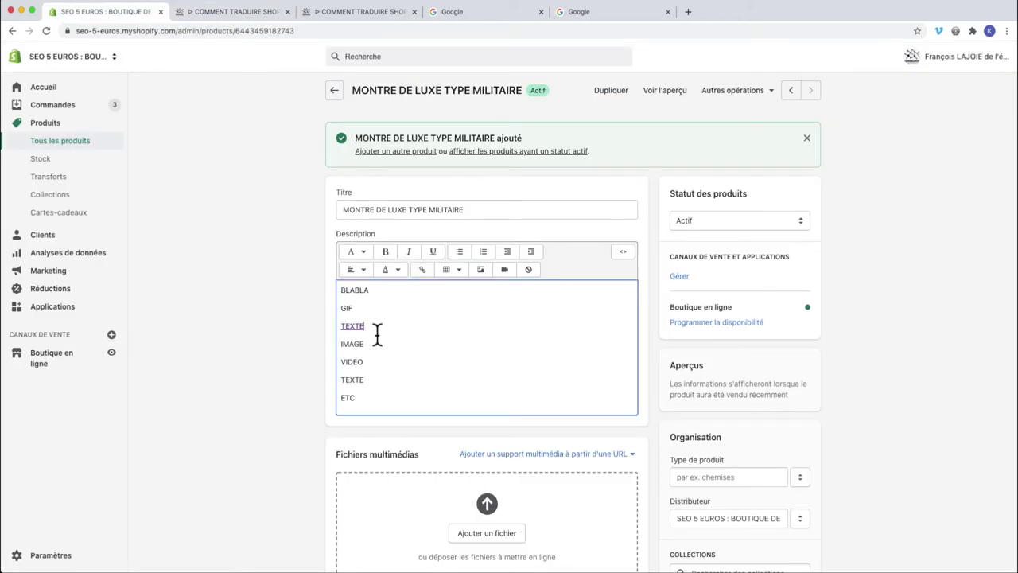
key(Return)
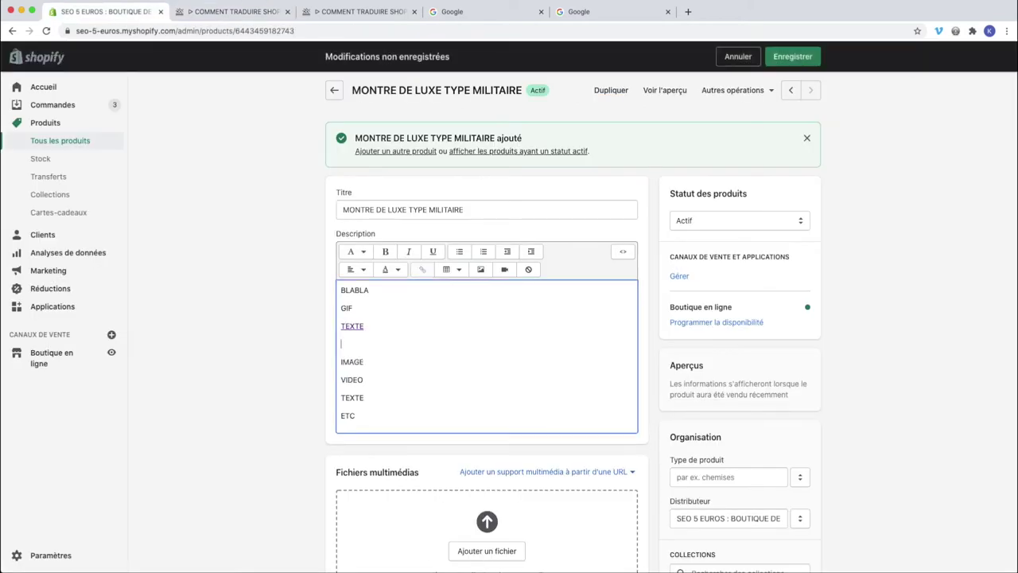
text(TIRE)
key(BackSpace)
text(TRE POUR MON IMAGE)
key(Return)
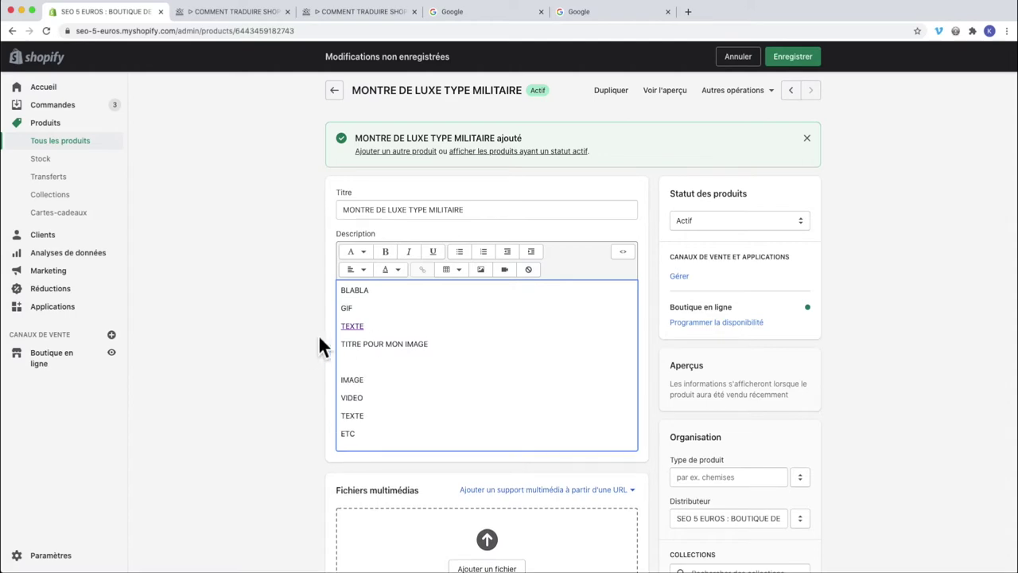
Insert the watch image below the image title at Grande (480x480) size, with alt text "Montre de luxe de type militaire étanche".
click(482, 270)
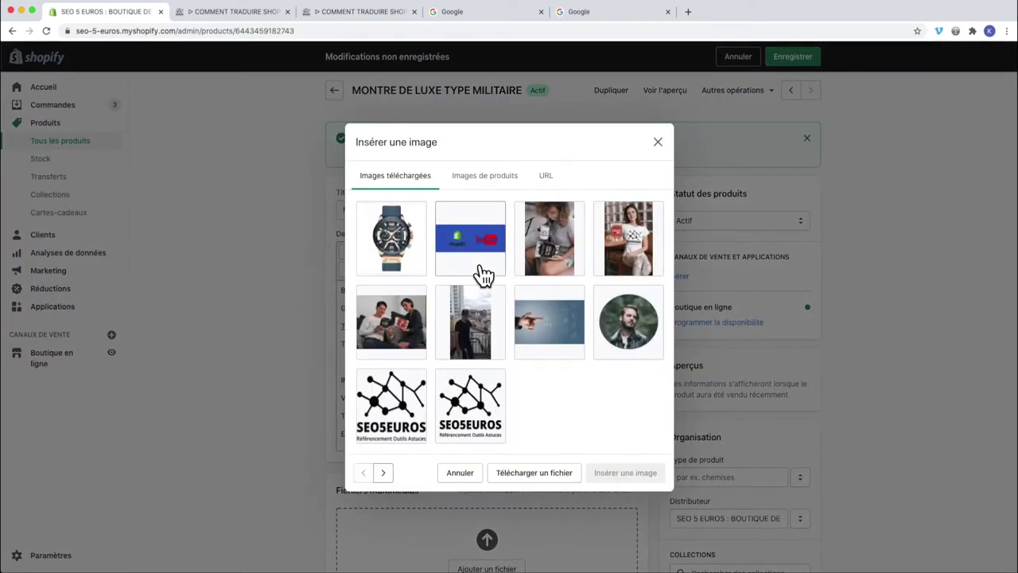
click(392, 238)
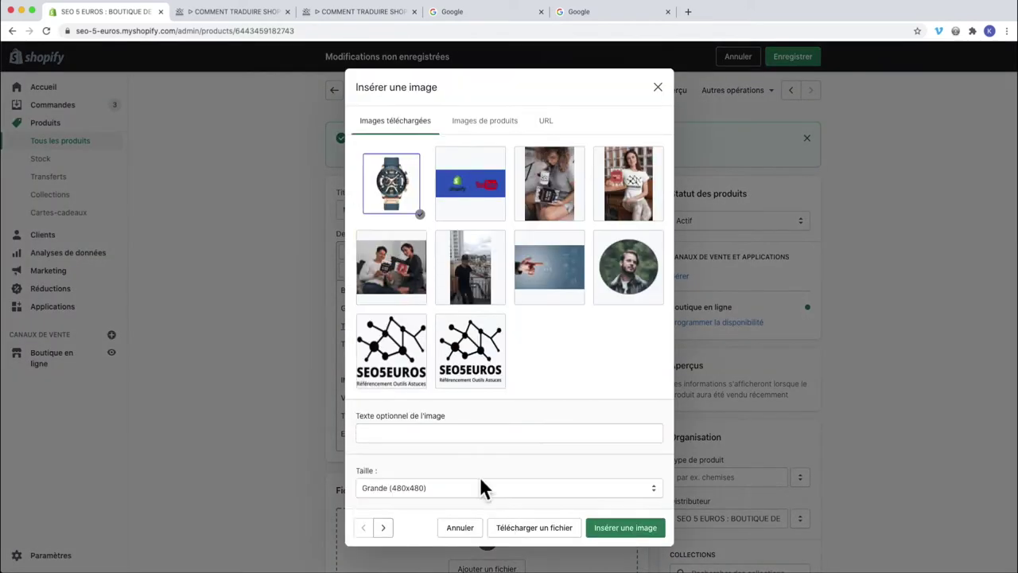
click(396, 436)
text(Montre)
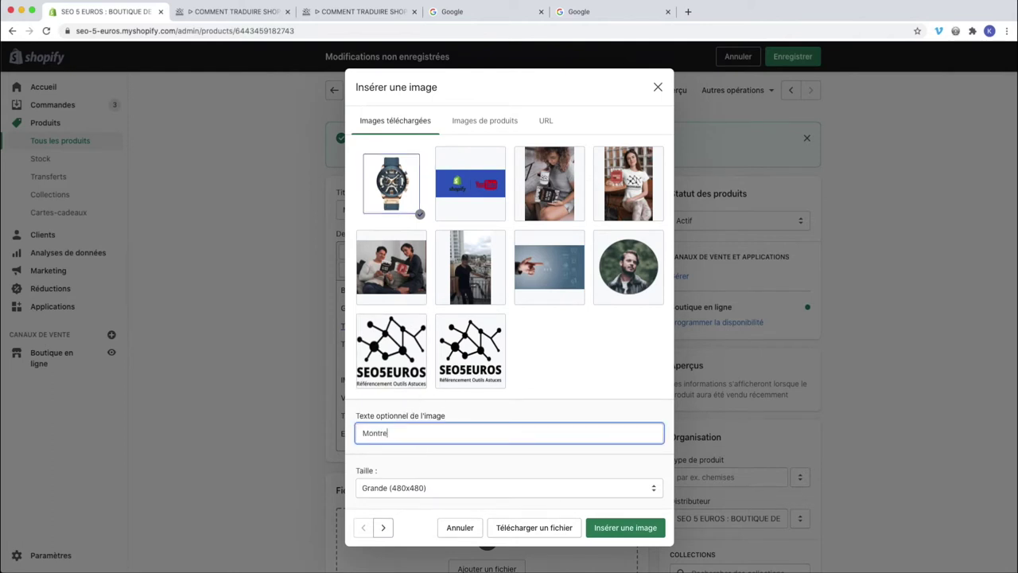
text( de luxe de type militai)
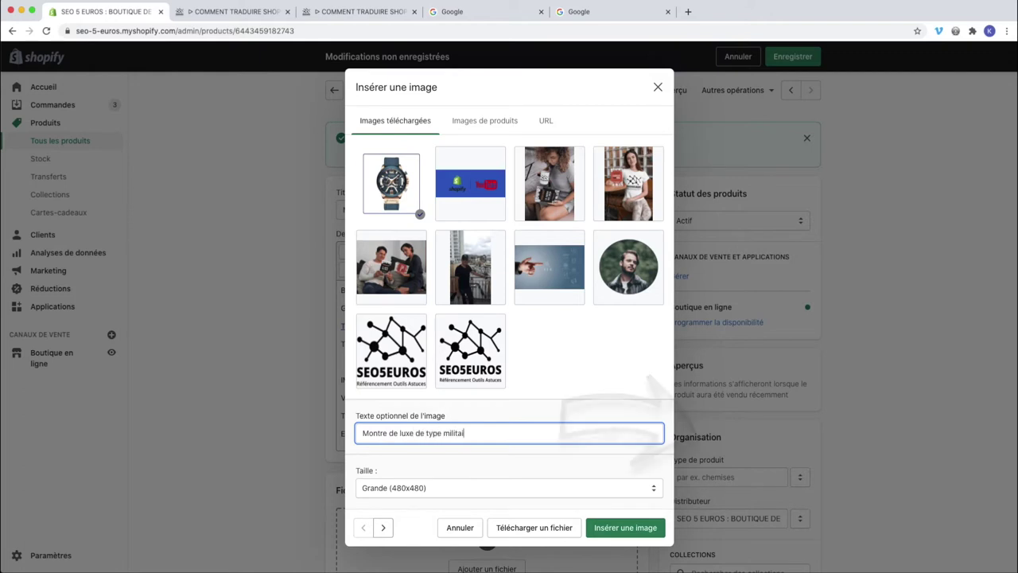
text(re étanche)
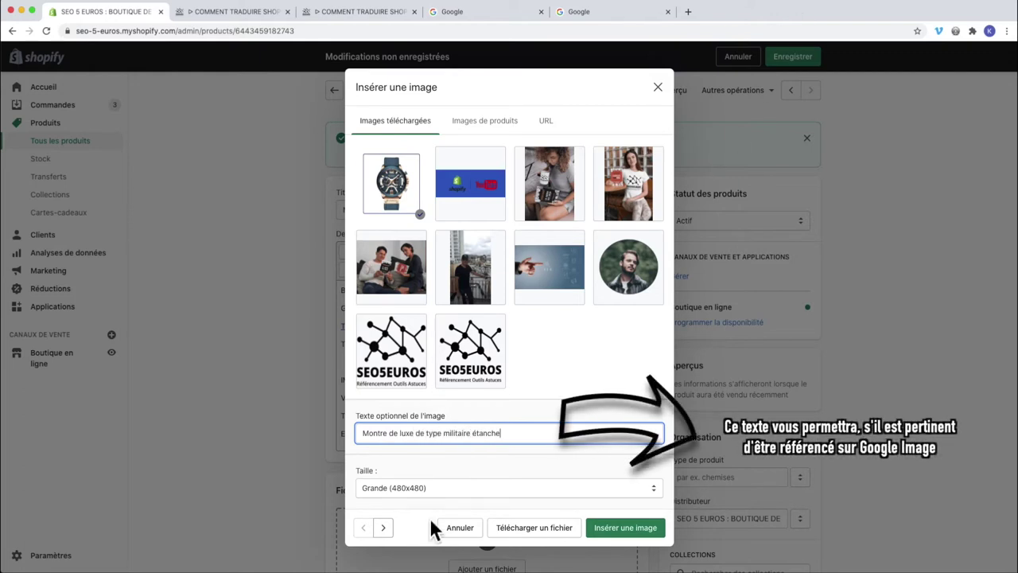
click(502, 488)
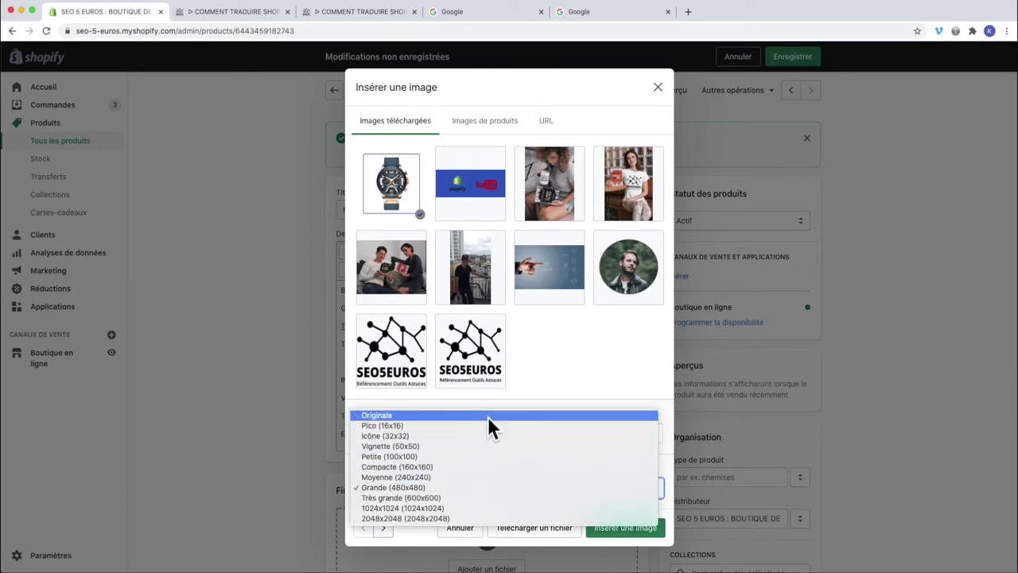
click(464, 460)
click(625, 527)
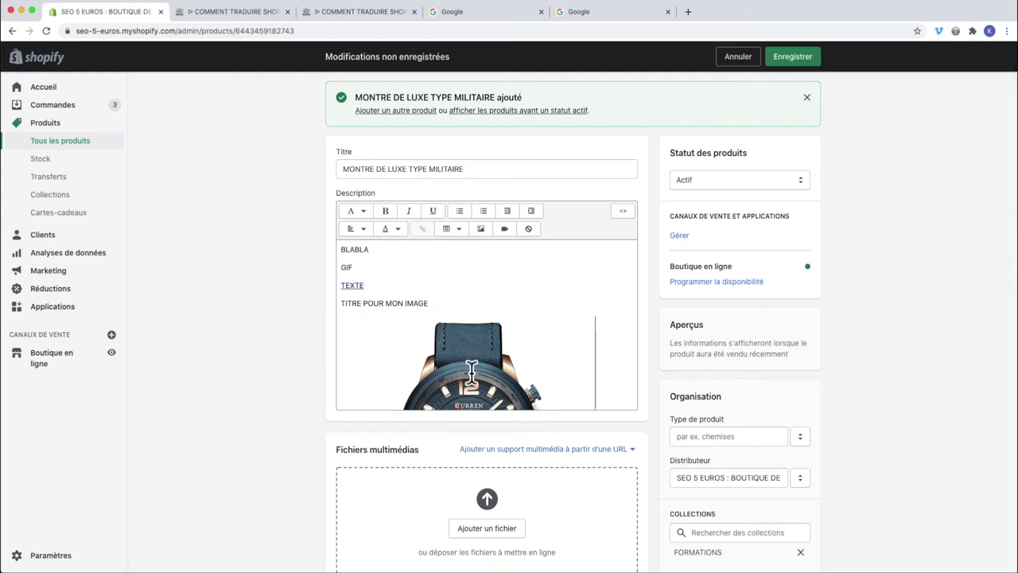
Link the watch image to the comment-traduire-shopify-en-plusieurs-langues blog article with the link title "blabla", and save the product.
click(465, 370)
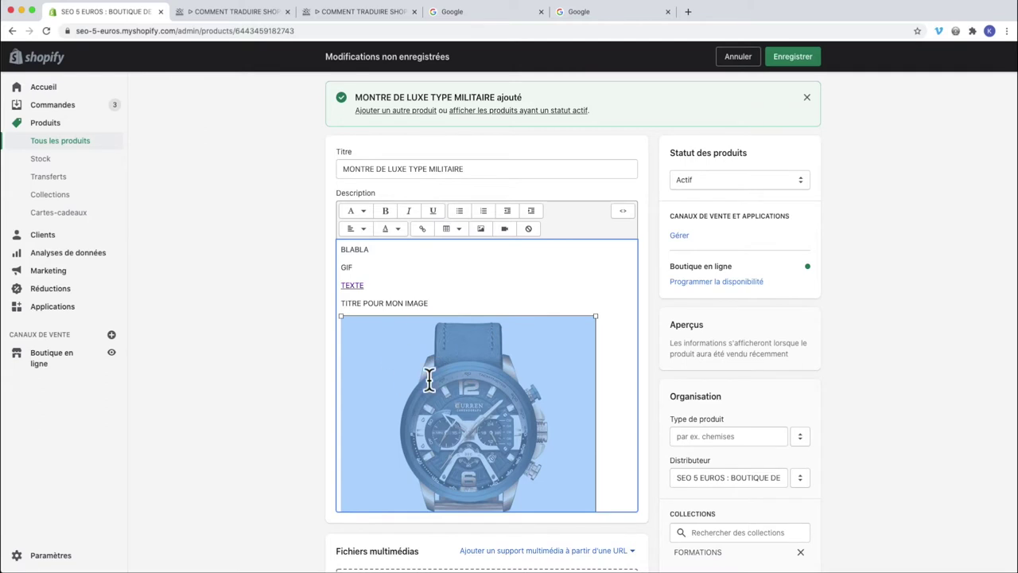
click(422, 228)
click(438, 285)
key(super+v)
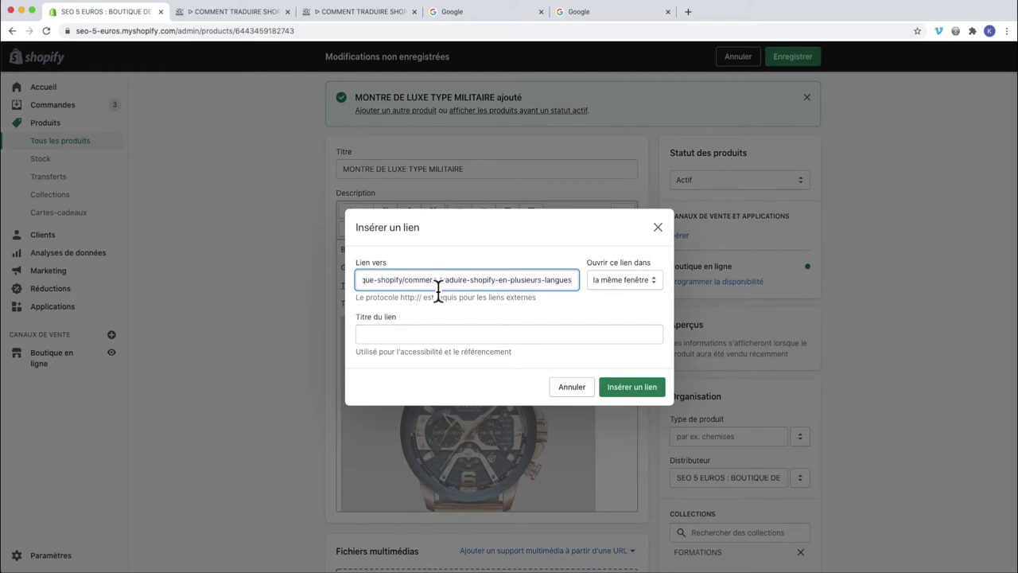
click(440, 335)
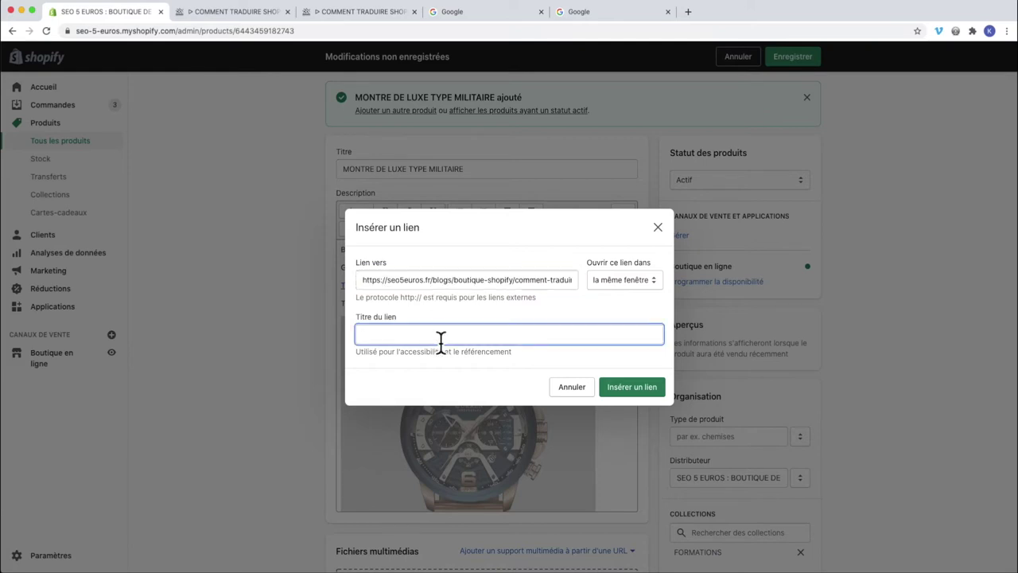
text(blabla)
key(Return)
scroll(439, 446, down, 5)
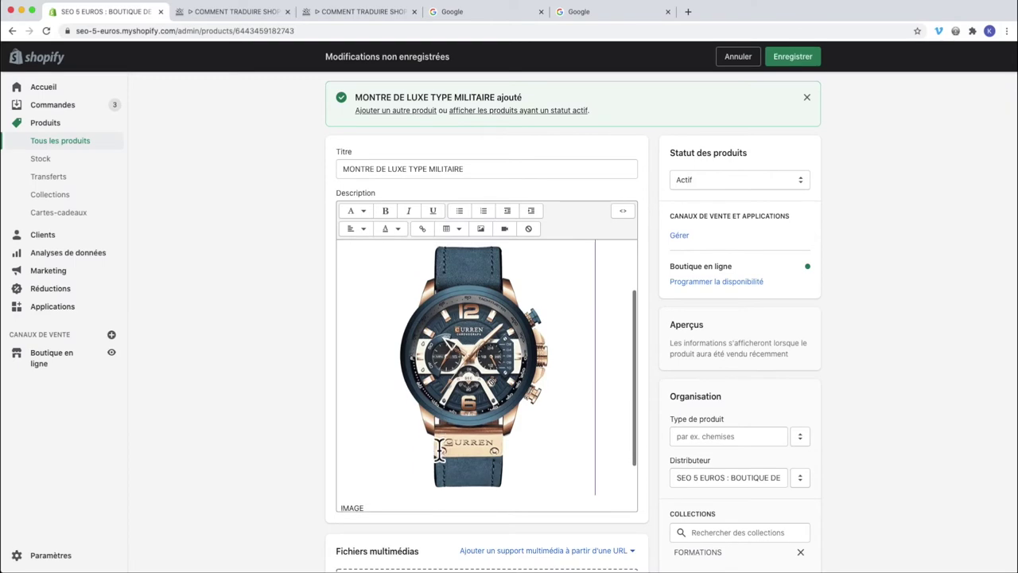
click(791, 56)
Reload the military watch product page on the storefront and check the links on the image and on "TEXTE".
click(231, 12)
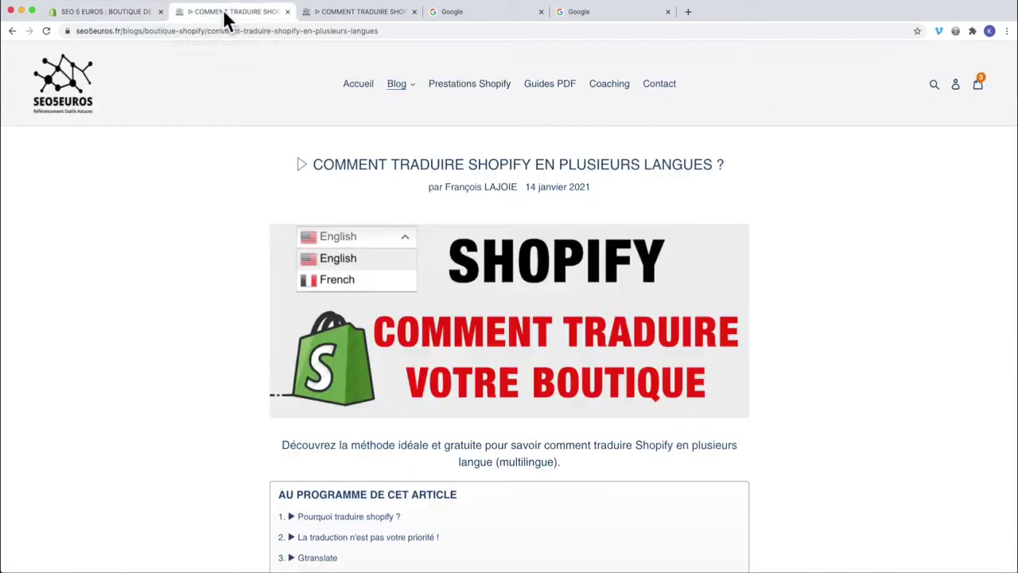
click(12, 31)
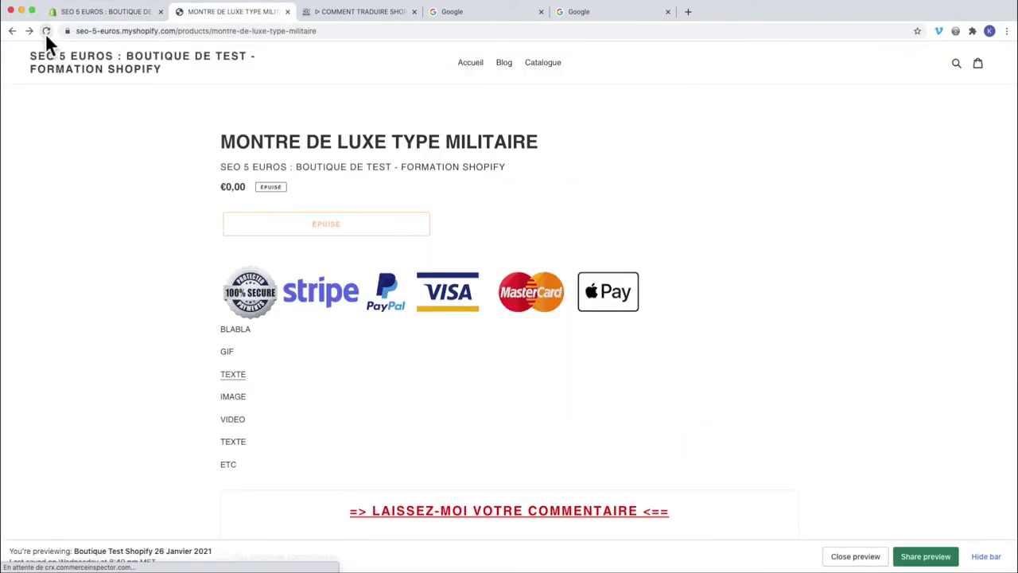
scroll(391, 330, down, 3)
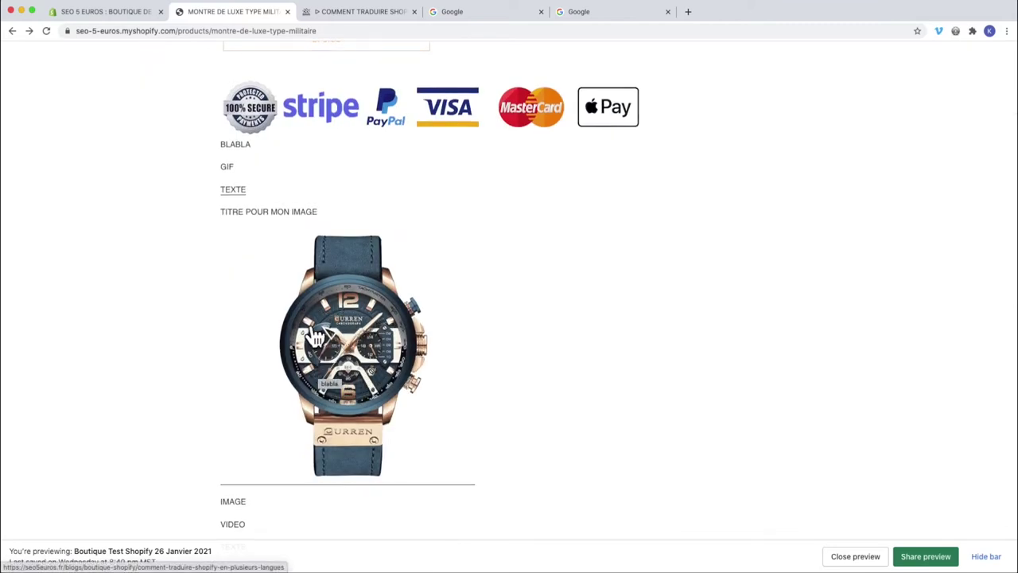
mouse_move(229, 197)
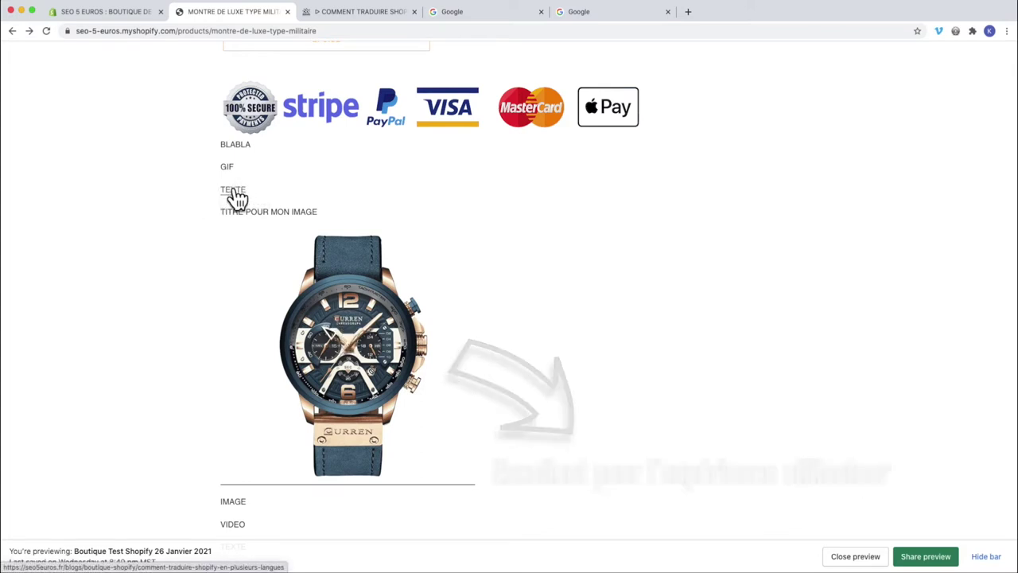
Return to the product admin and examine the image title paragraph in the description's HTML code.
click(107, 14)
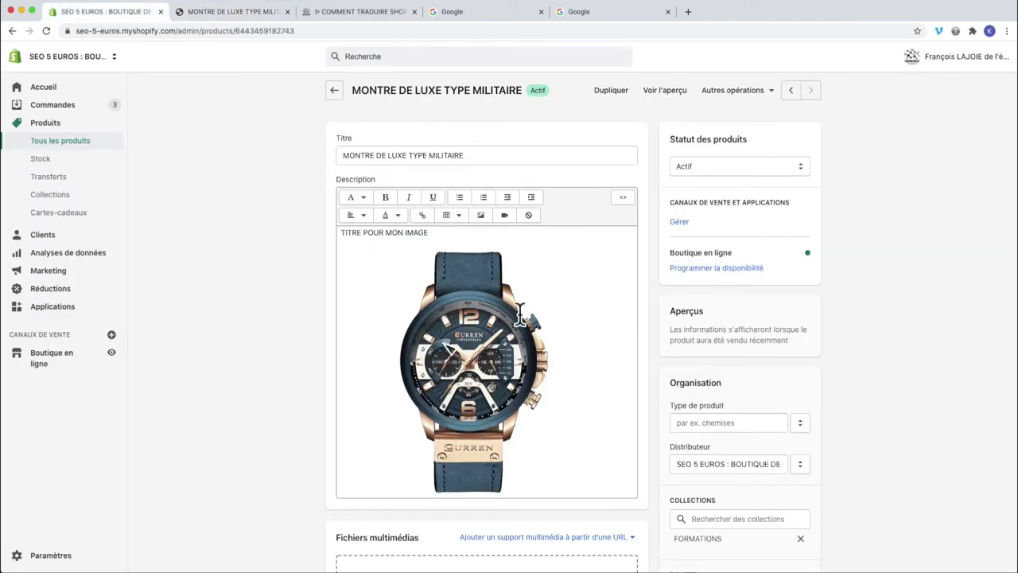
click(621, 200)
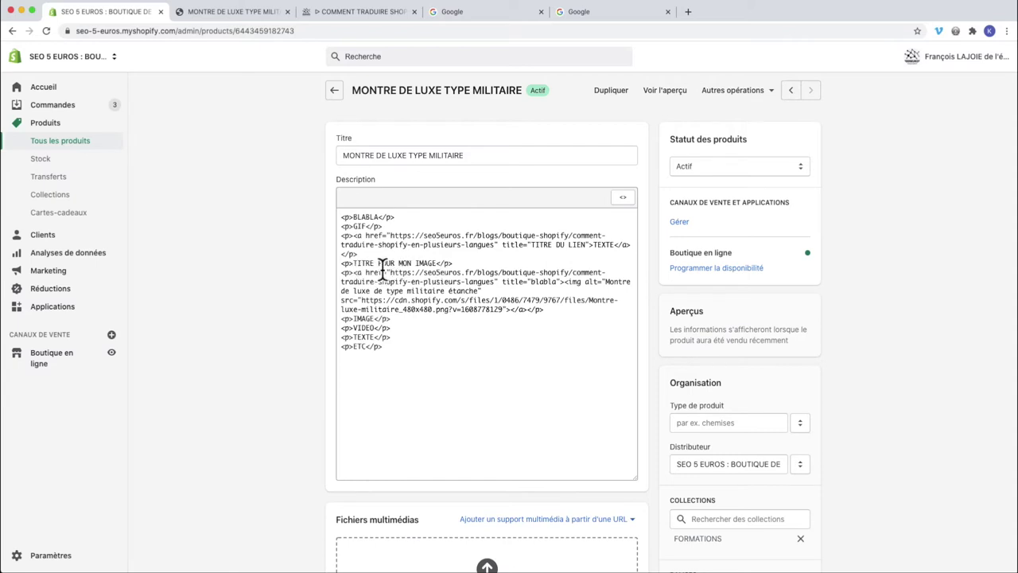
drag(354, 272, 454, 263)
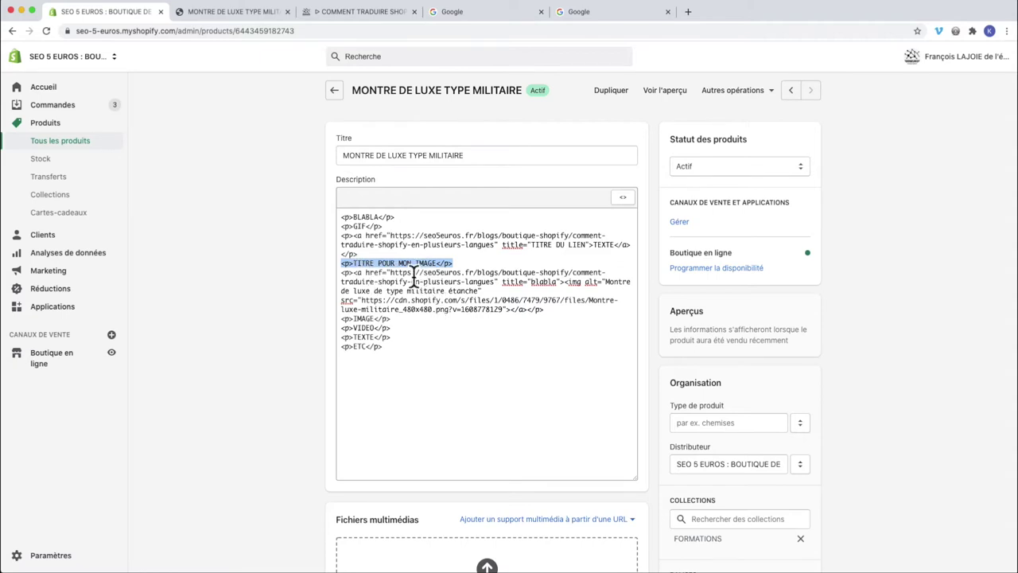
Replace the image title line in the visual description editor with "Montre de luxe militaire".
click(624, 198)
text(re de luxe militaire)
key(Delete)
key(Delete)
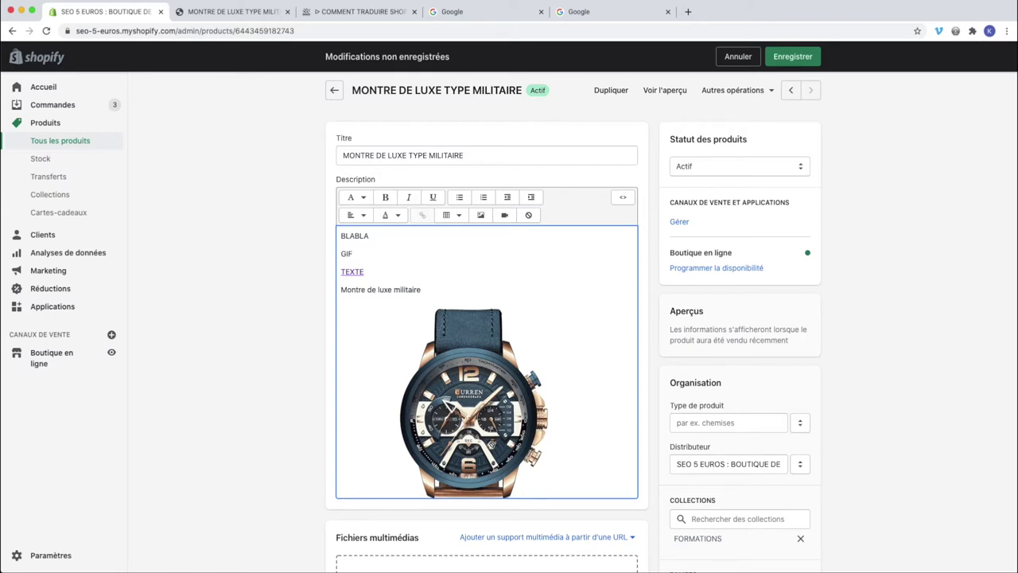
Merge the image title and linked image into one paragraph in the description's HTML, separated by a <br> tag.
click(623, 197)
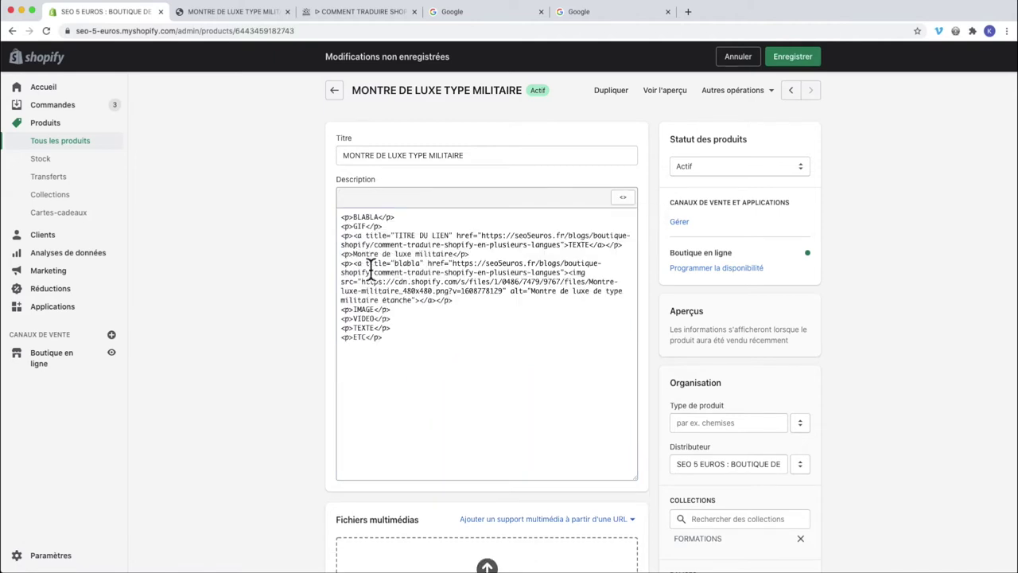
drag(355, 266, 341, 264)
key(BackSpace)
key(BackSpace)
key(BackSpace)
key(BackSpace)
key(BackSpace)
key(BackSpace)
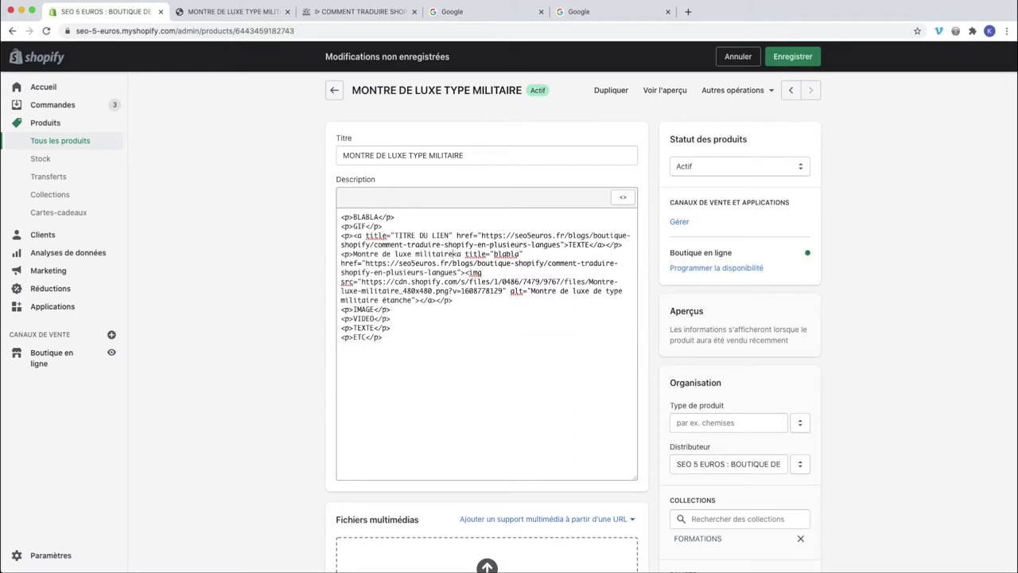
text(<br>)
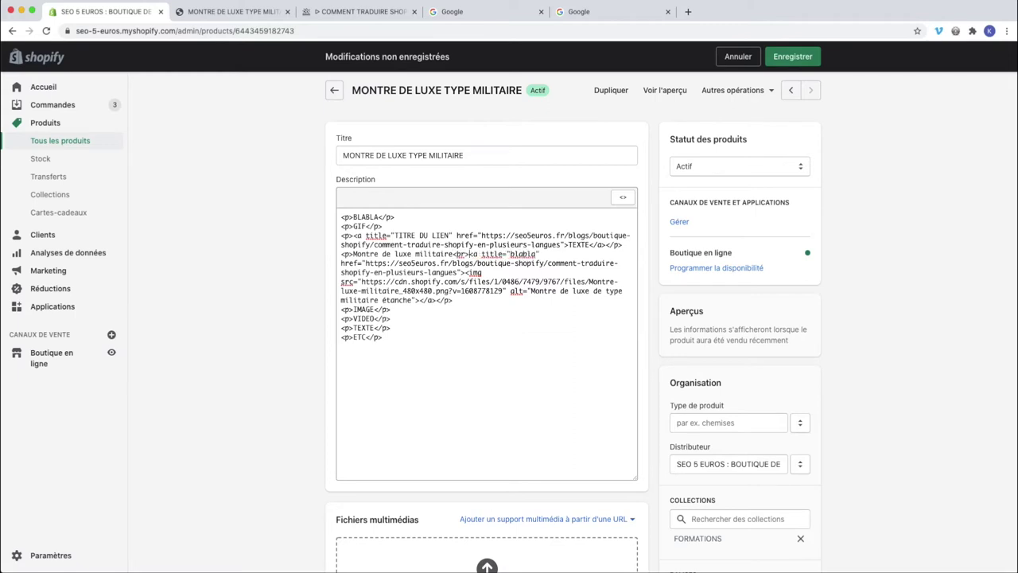
Review the merged title and image paragraph, save the product, and return the description to the visual editor.
drag(342, 255, 539, 256)
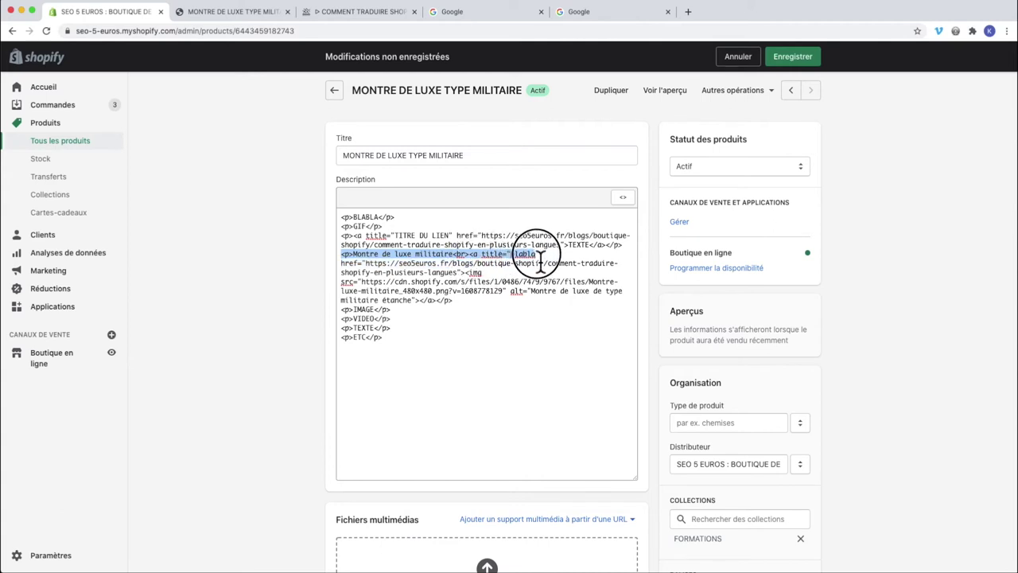
drag(541, 258, 540, 262)
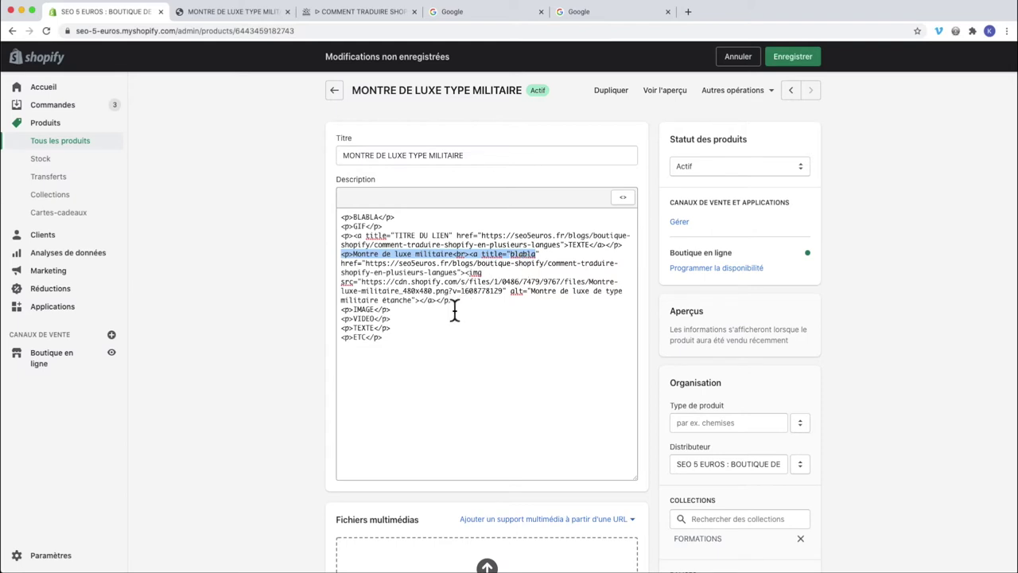
drag(454, 311, 350, 256)
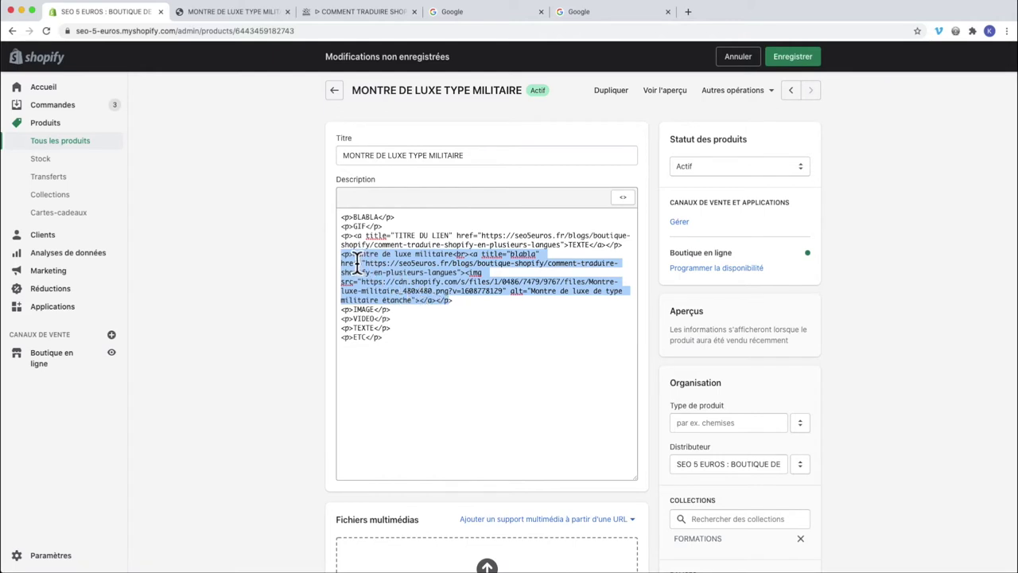
click(793, 59)
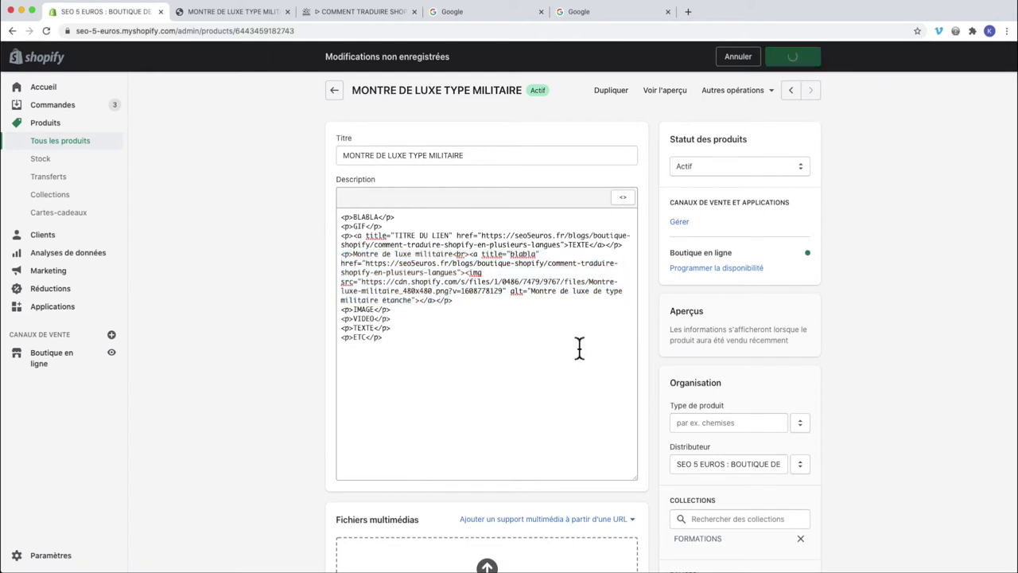
click(624, 198)
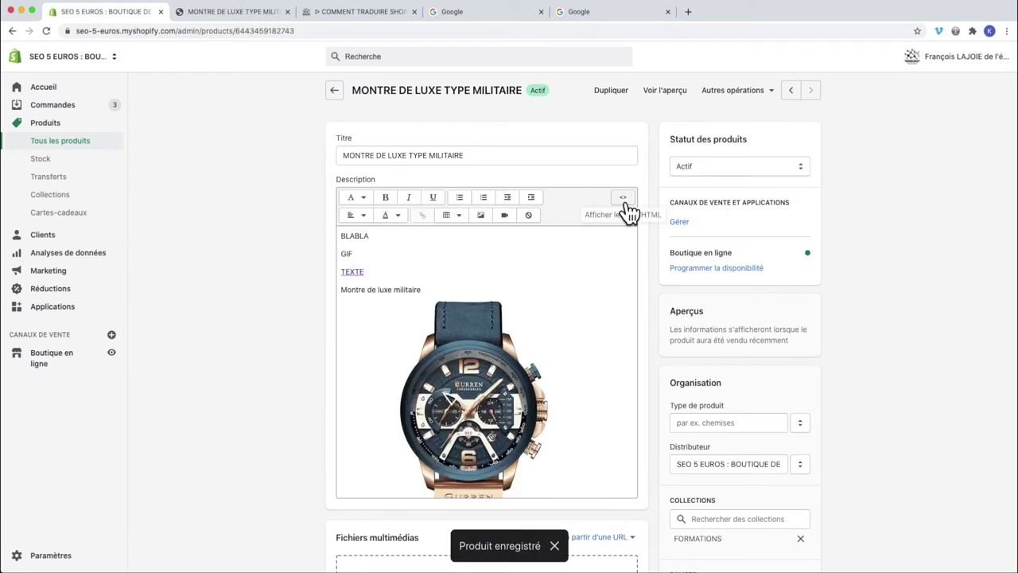
Examine the spacing between the title and watch image, and the linked text and image in the description.
scroll(527, 408, down, 3)
scroll(477, 358, up, 2)
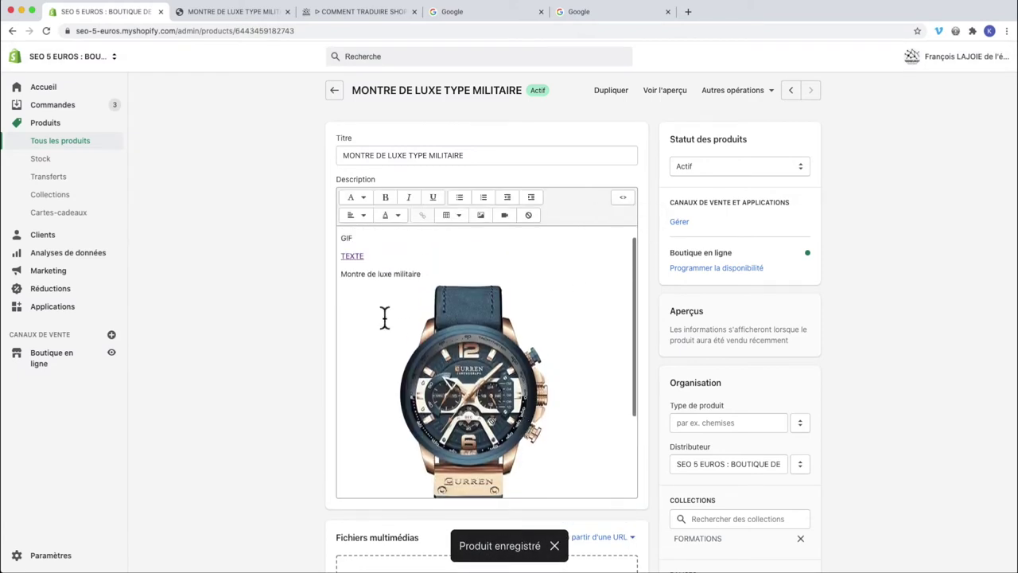
drag(344, 280, 473, 413)
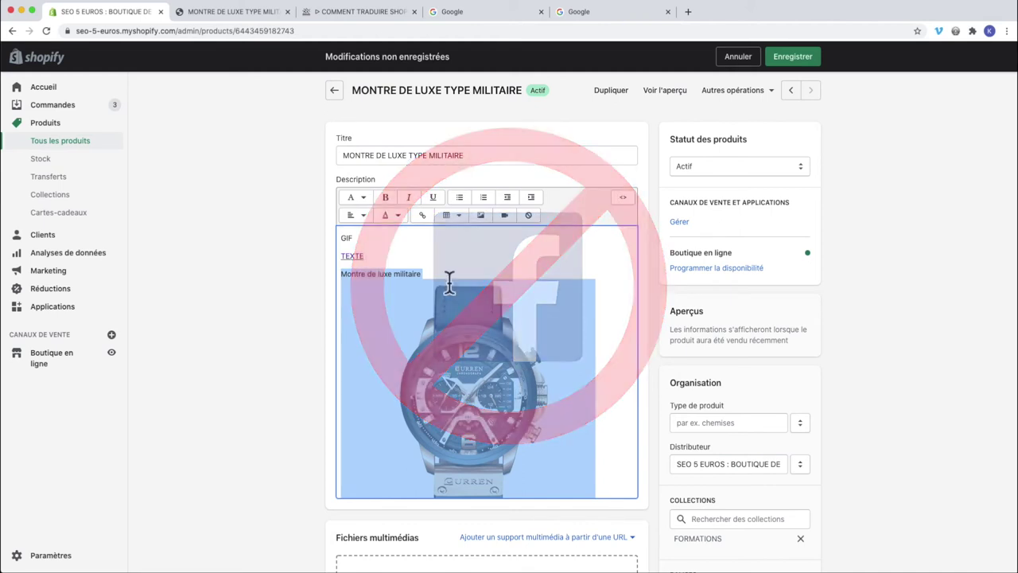
scroll(429, 370, down, 1)
scroll(430, 369, down, 1)
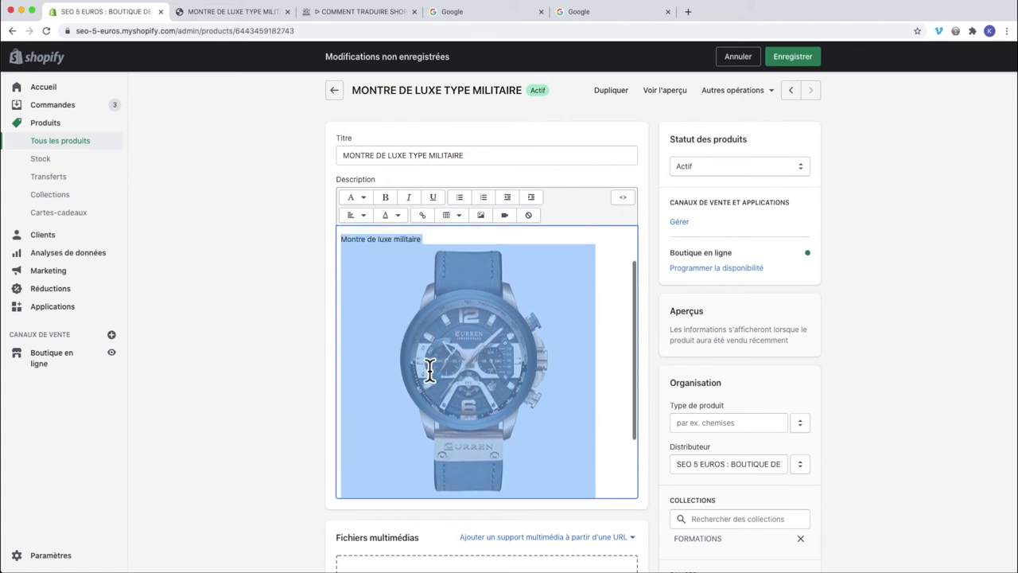
scroll(421, 373, up, 2)
drag(374, 269, 325, 268)
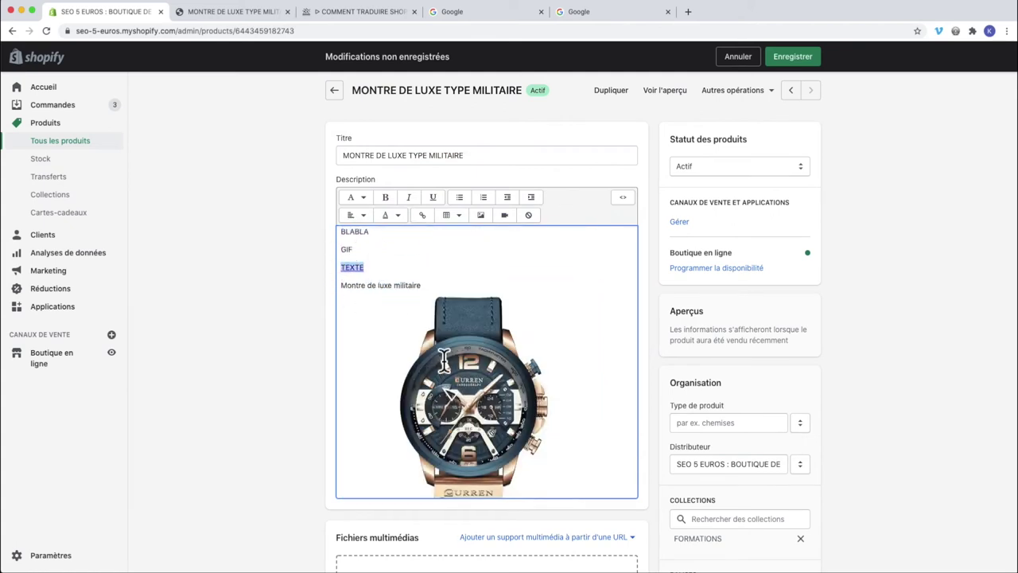
click(474, 420)
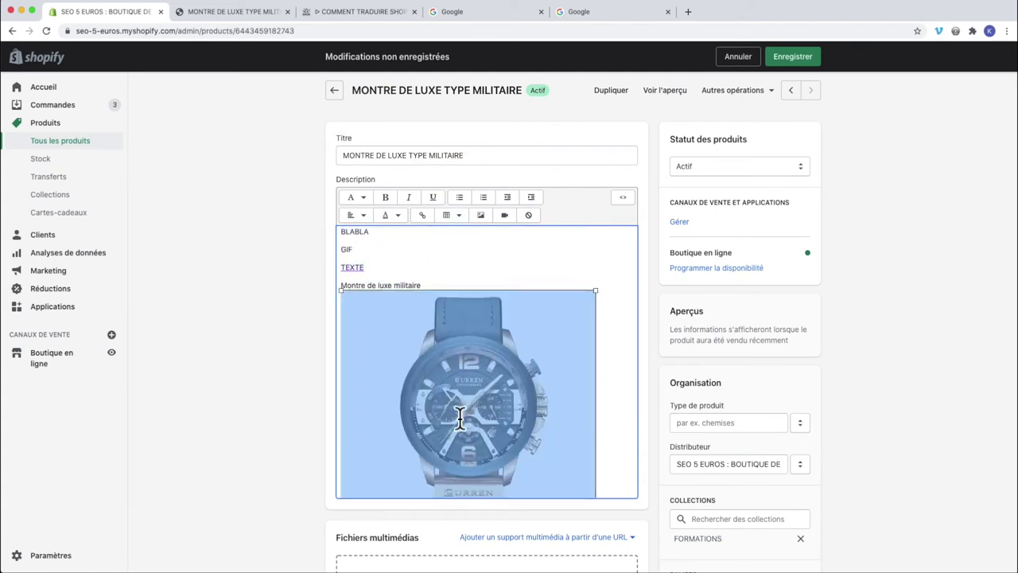
scroll(460, 420, down, 1)
scroll(459, 420, down, 3)
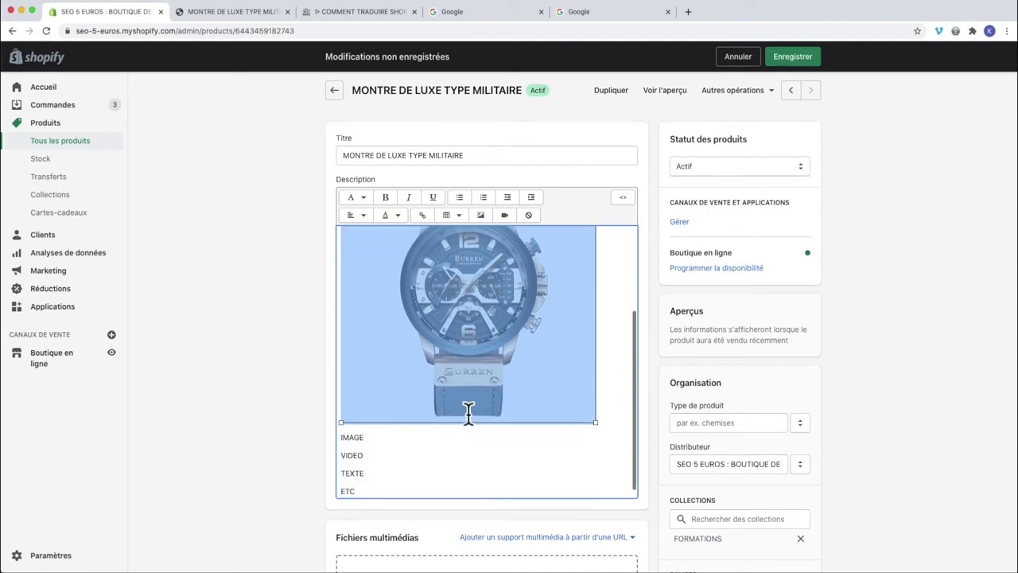
click(604, 432)
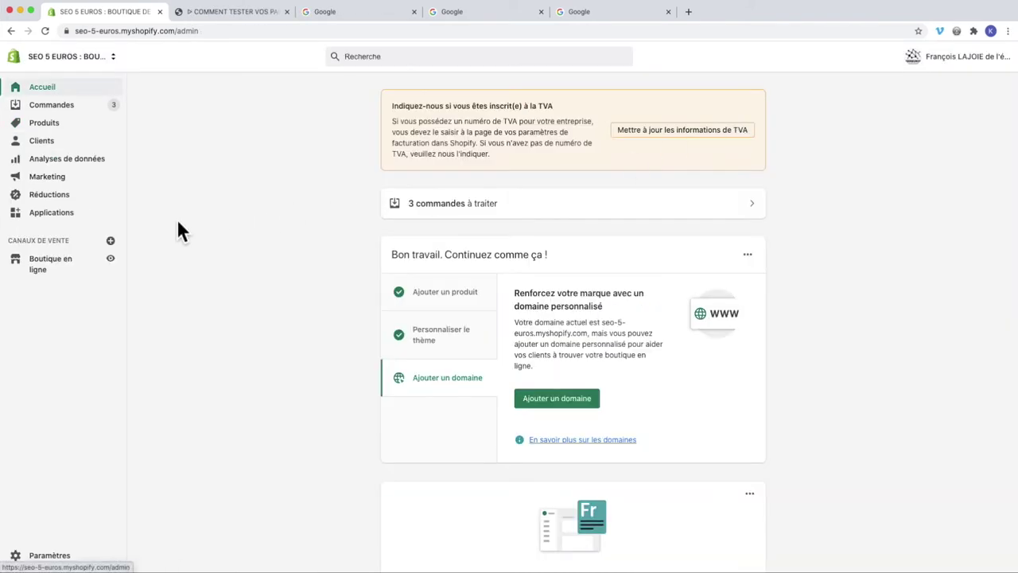
Open the online store page "CRÉATION D'UN BOUTON CTA" and examine its simple, image and SEO-optimised CTA examples in the content editor.
click(42, 272)
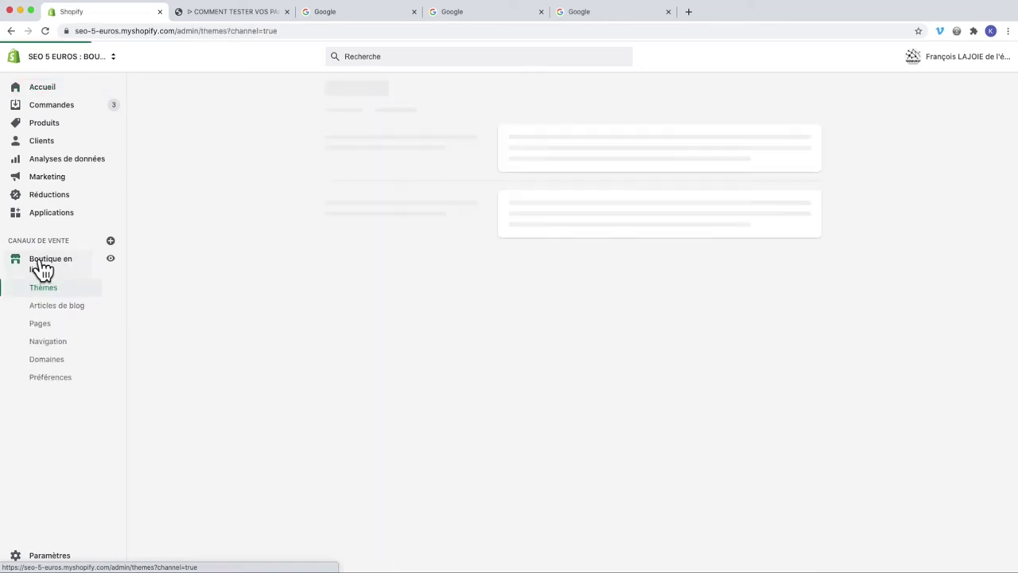
click(40, 324)
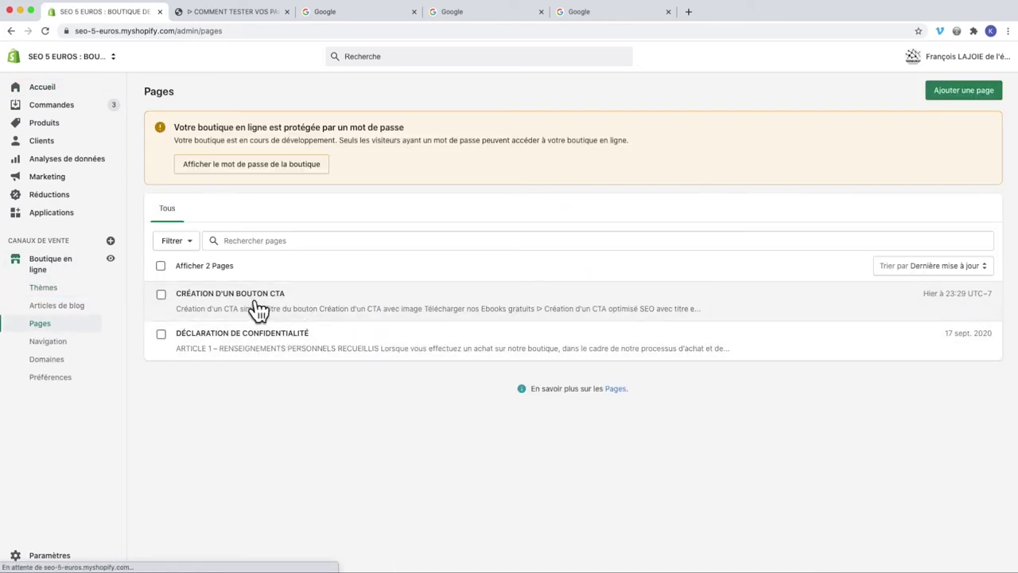
click(259, 310)
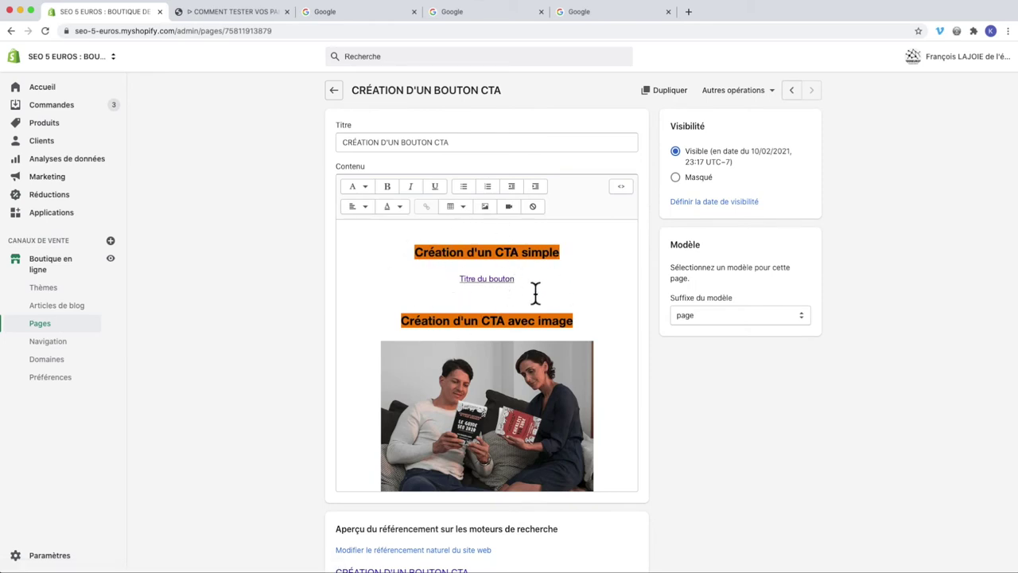
scroll(487, 433, down, 2)
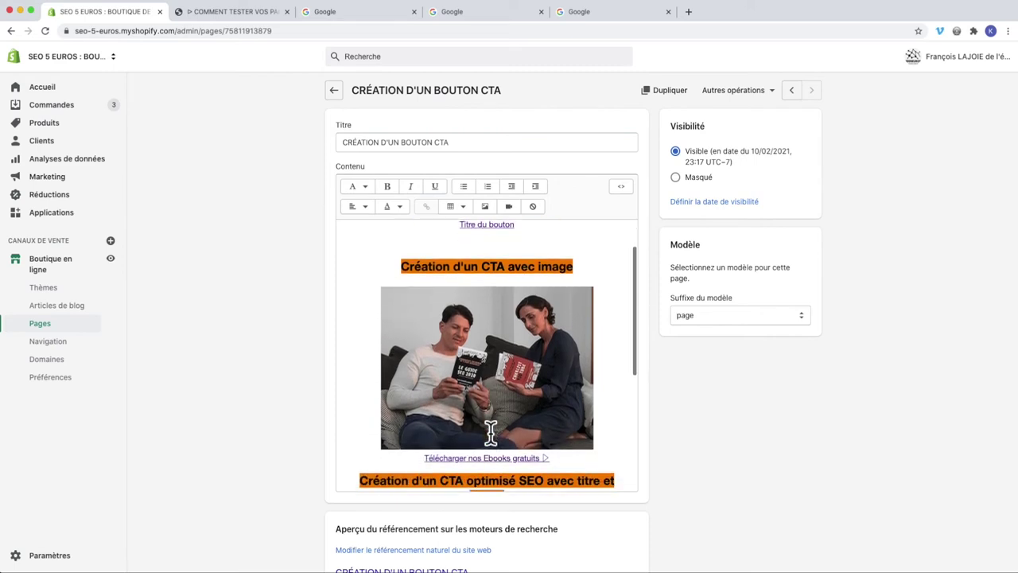
scroll(483, 374, down, 5)
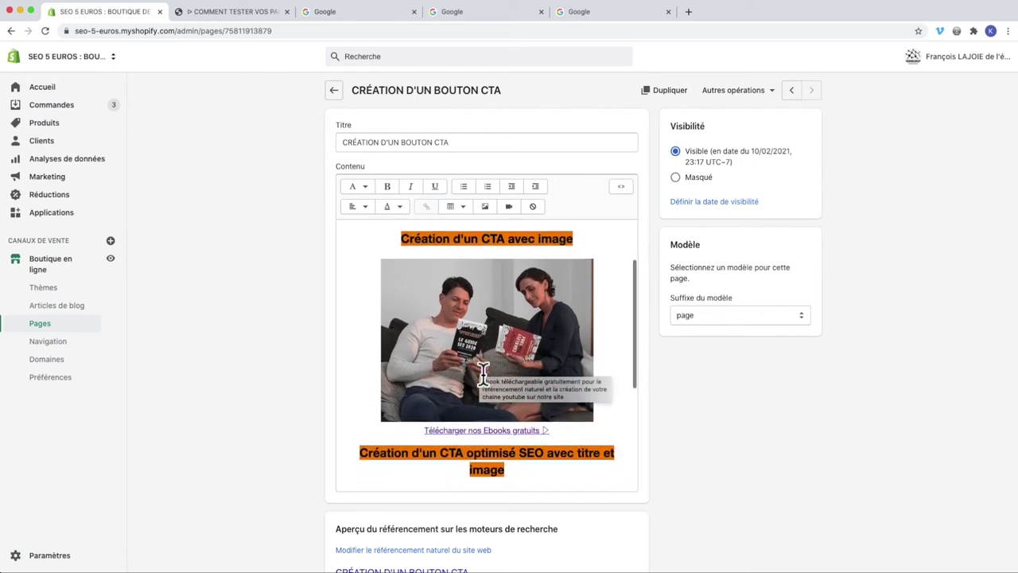
scroll(483, 374, down, 2)
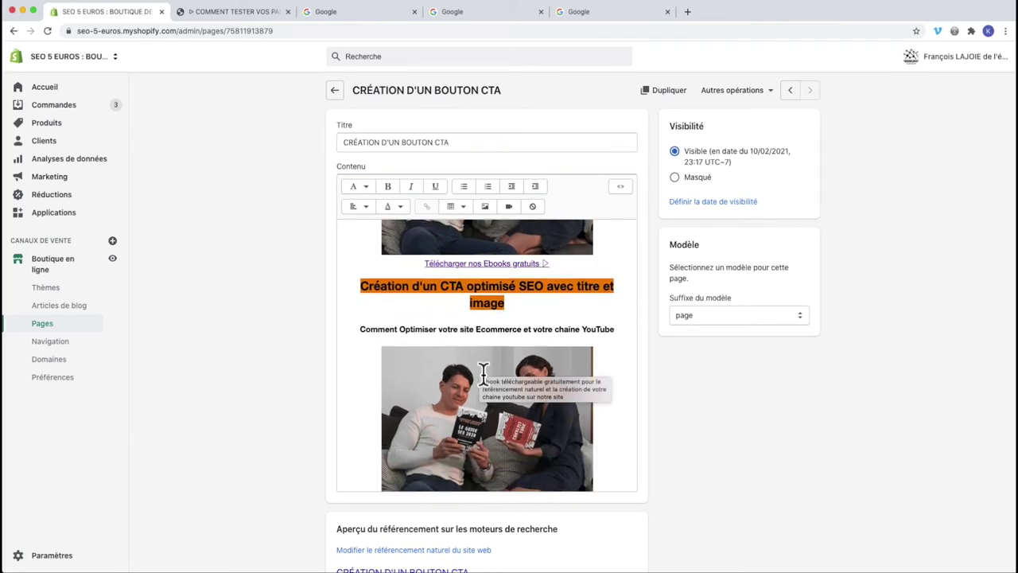
scroll(483, 371, down, 1)
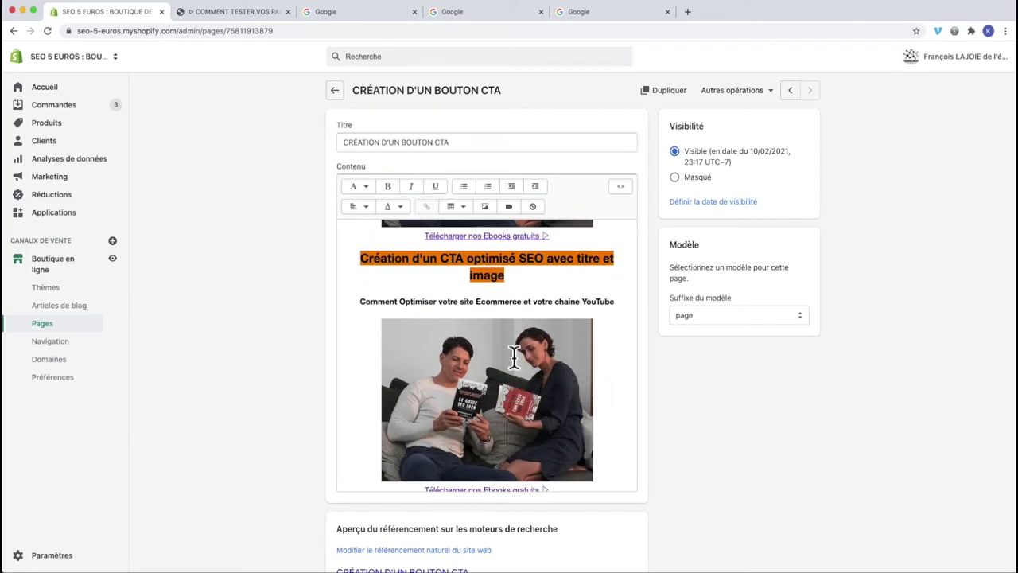
scroll(510, 477, down, 1)
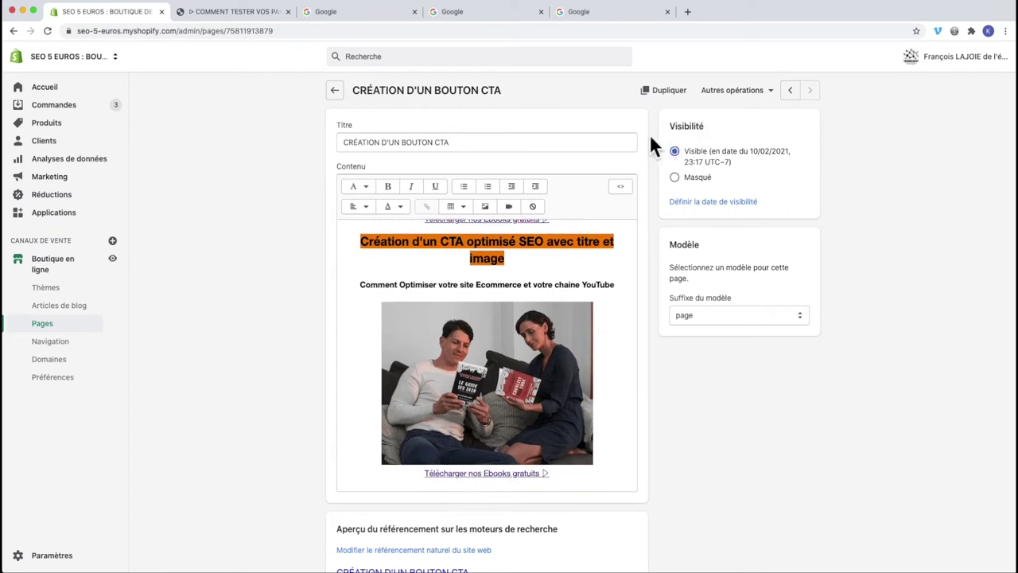
Open the "Création d'un bouton CTA" page from the storefront footer and examine how its three CTA button examples are rendered.
click(225, 6)
scroll(318, 227, down, 20)
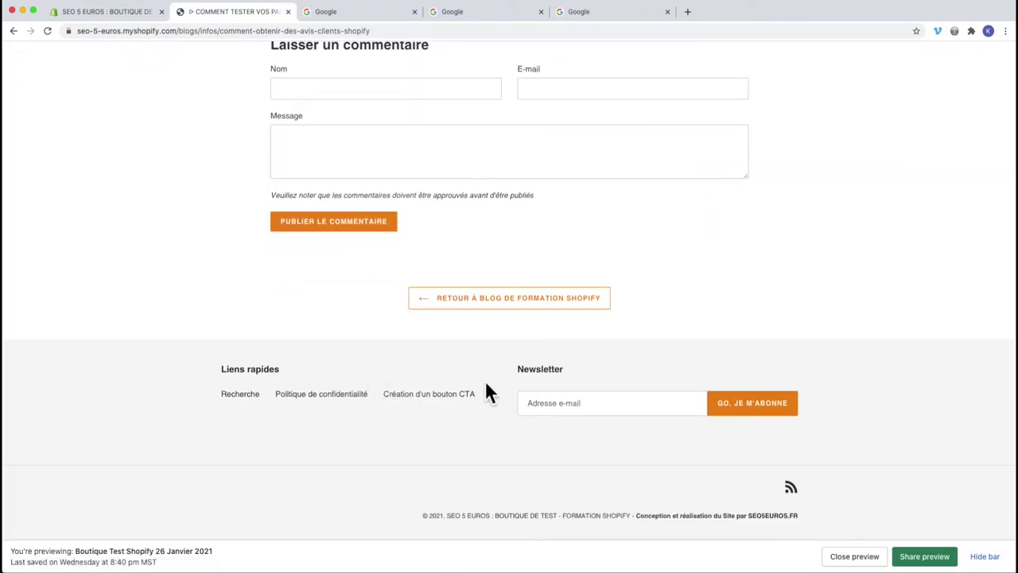
click(436, 395)
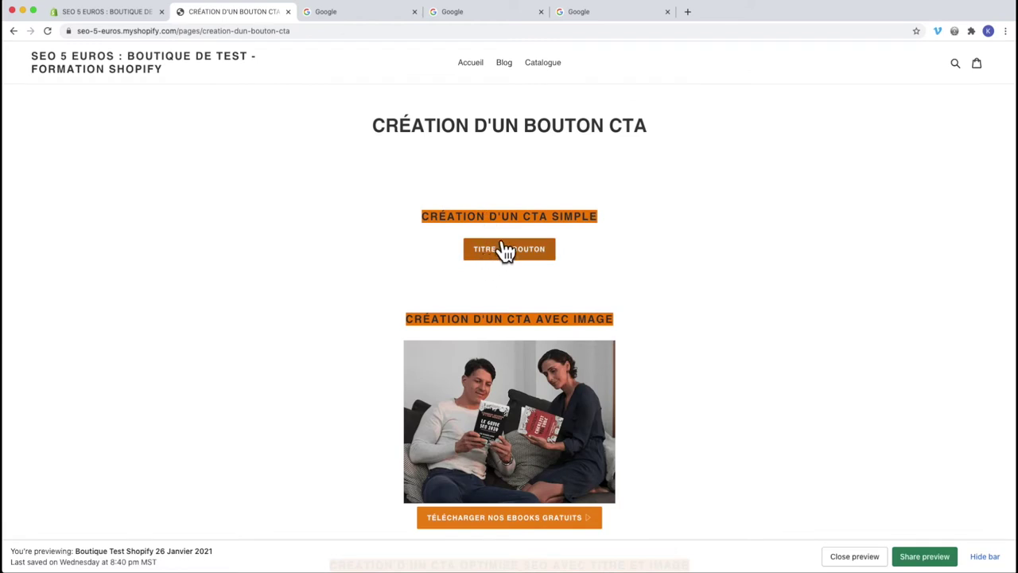
triple_click(446, 220)
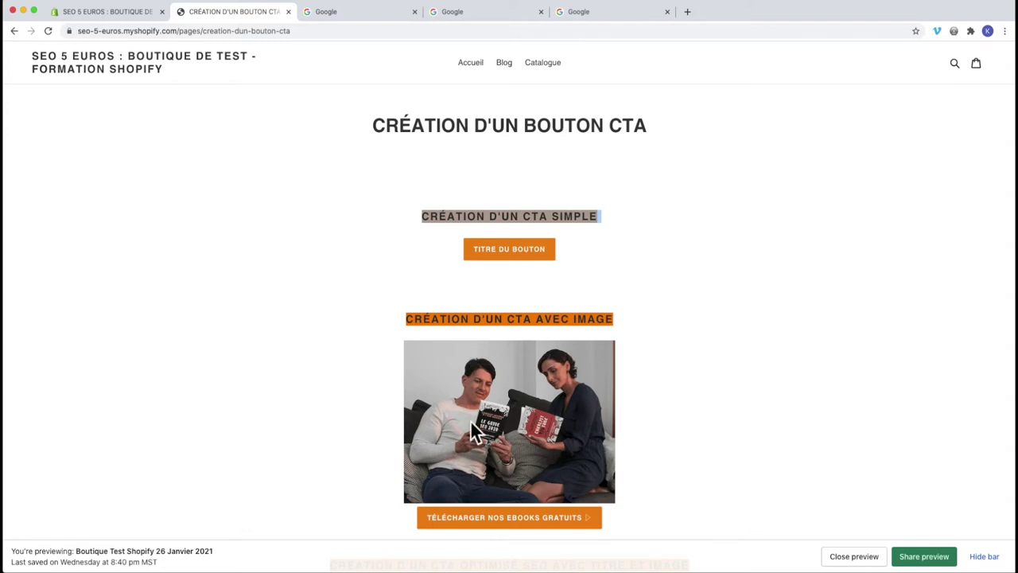
click(334, 434)
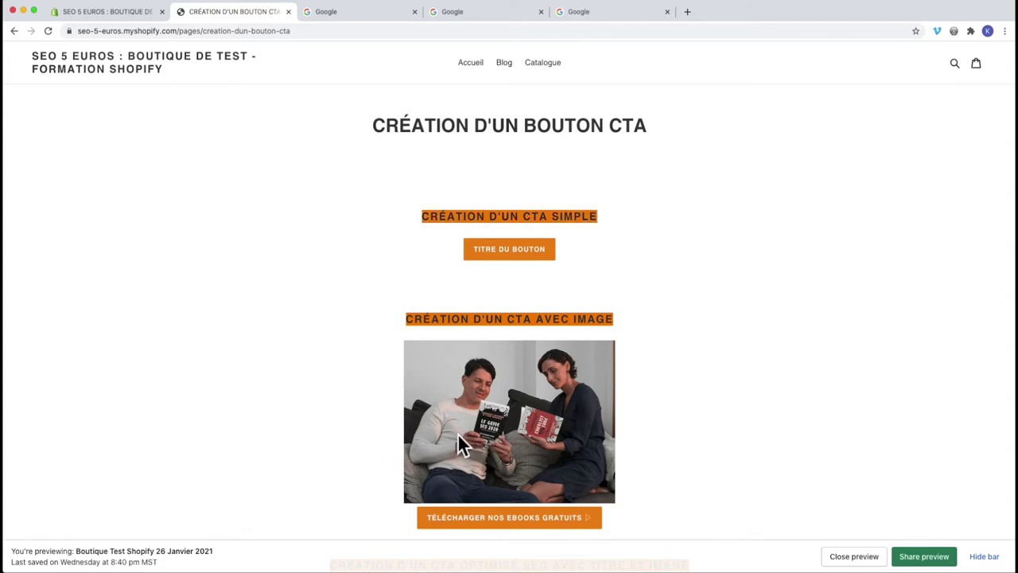
mouse_move(458, 435)
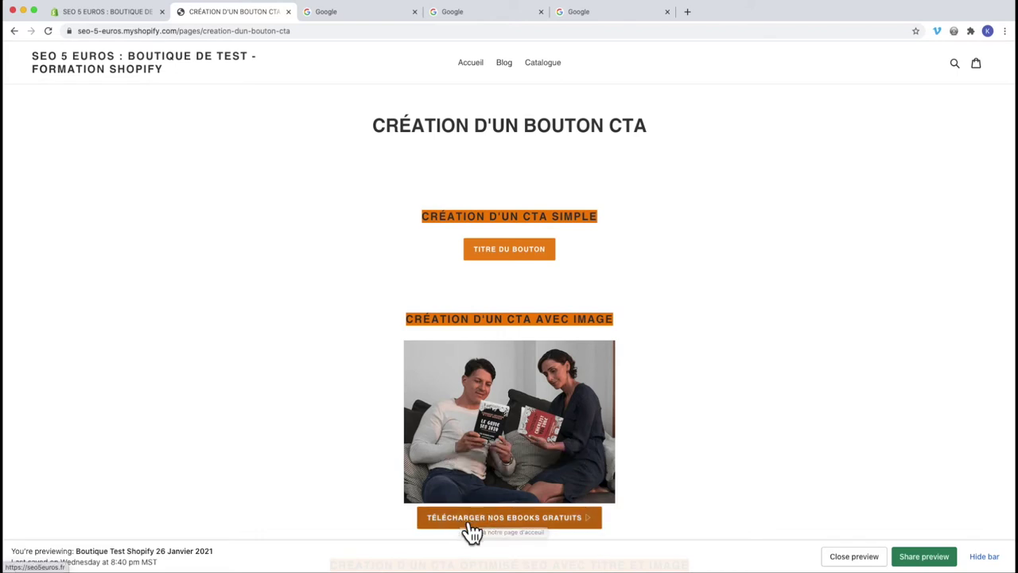
scroll(482, 517, down, 3)
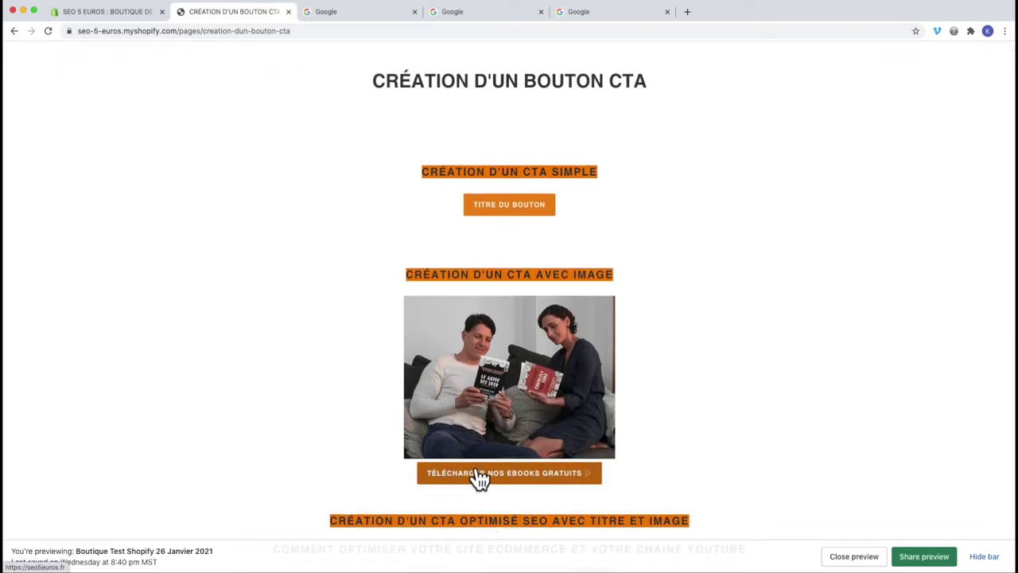
scroll(479, 476, down, 9)
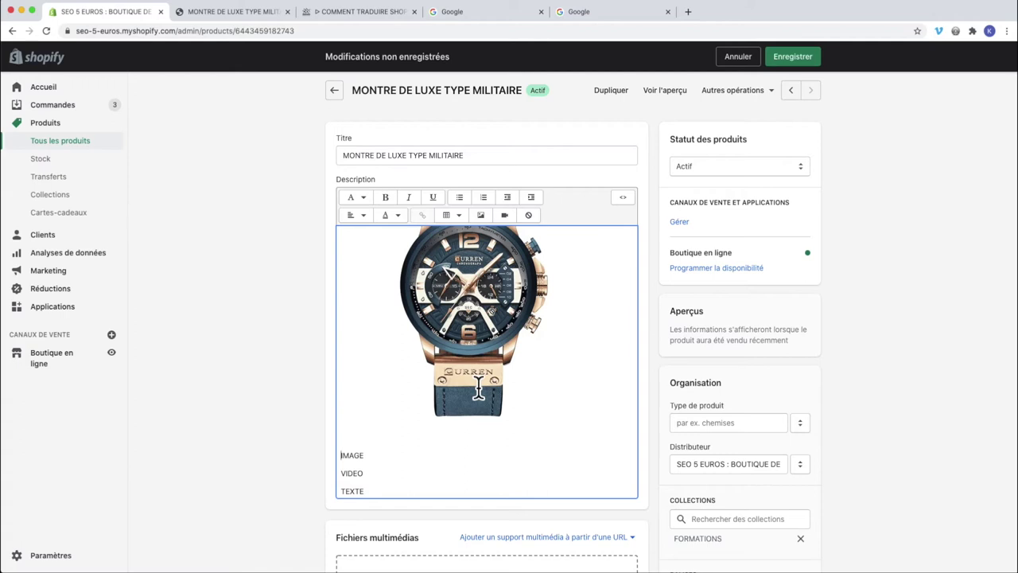
Add <a href="url" title="balise" class="btn">Titre du bouton</a> below the ETC paragraph in the watch description's HTML.
click(623, 197)
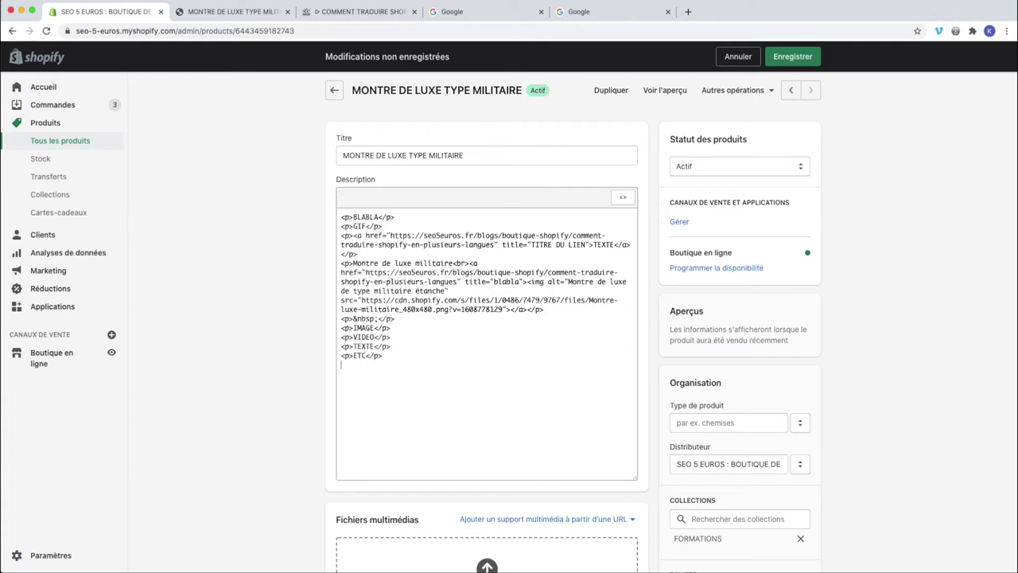
click(341, 383)
text(<a href="url" title="balise" class="btn">Titre du bouton</a>)
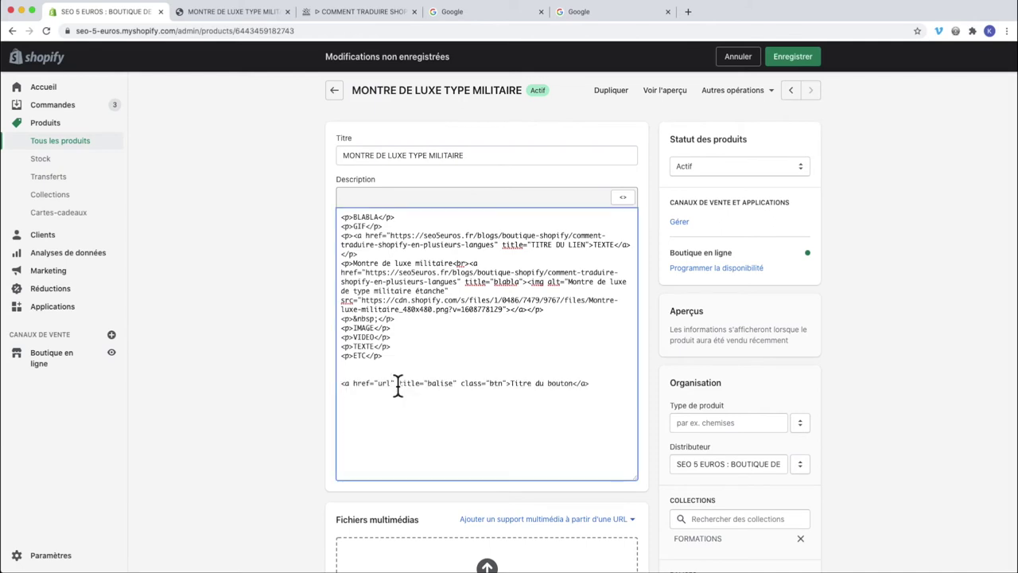
click(405, 418)
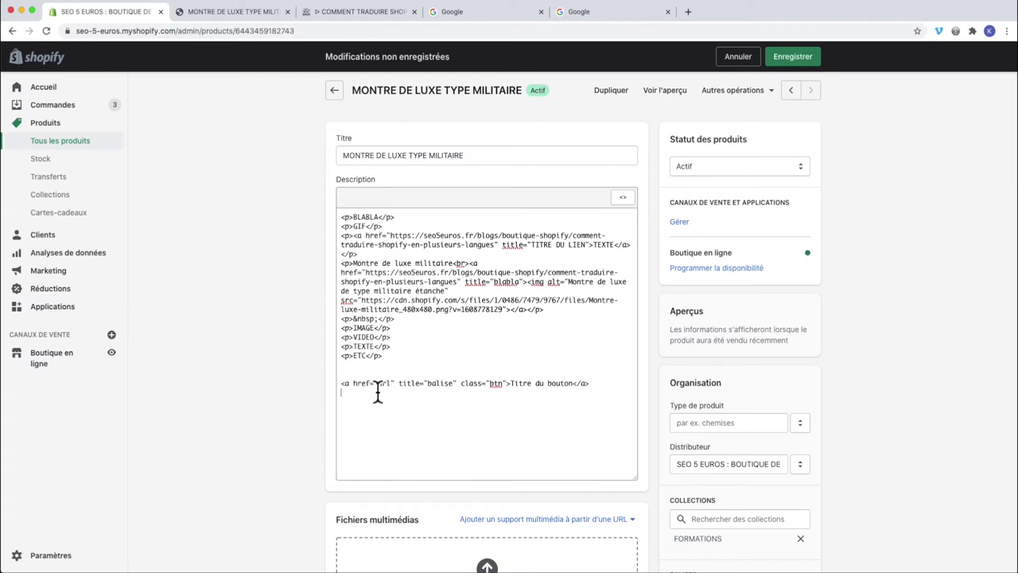
double_click(384, 384)
click(229, 16)
scroll(322, 137, up, 3)
click(470, 66)
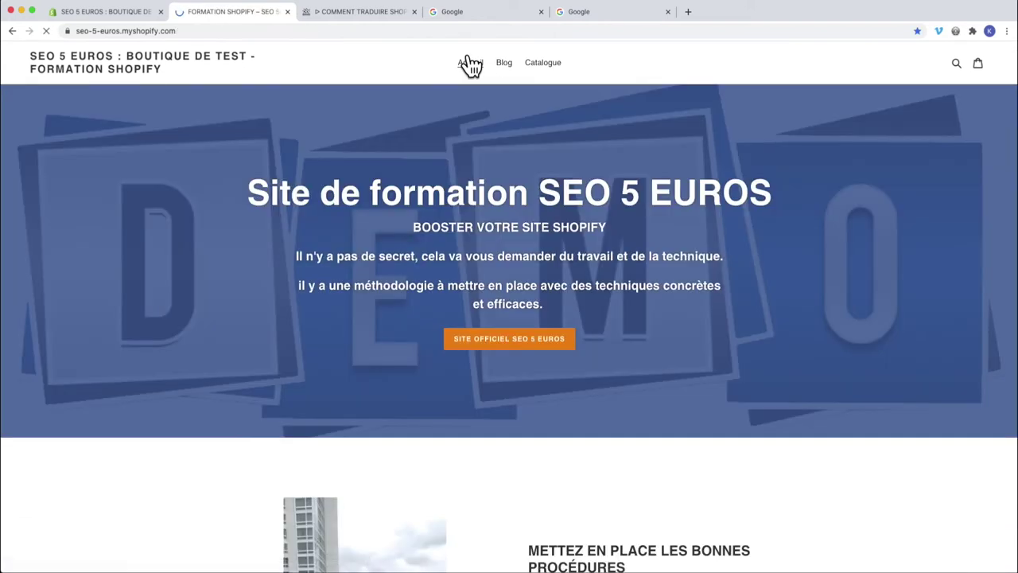
click(202, 34)
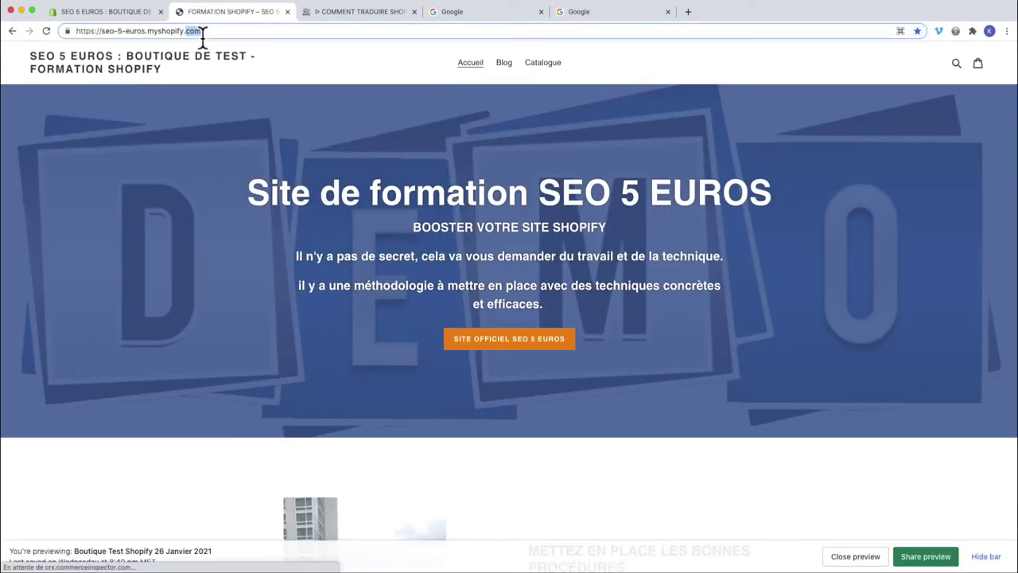
click(203, 32)
key(super+c)
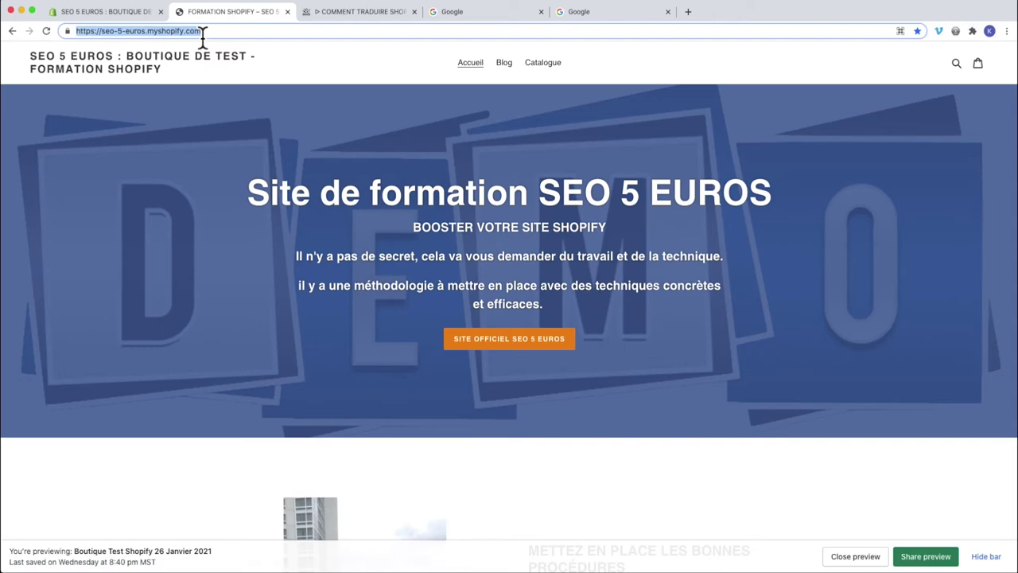
click(135, 12)
click(400, 411)
double_click(386, 383)
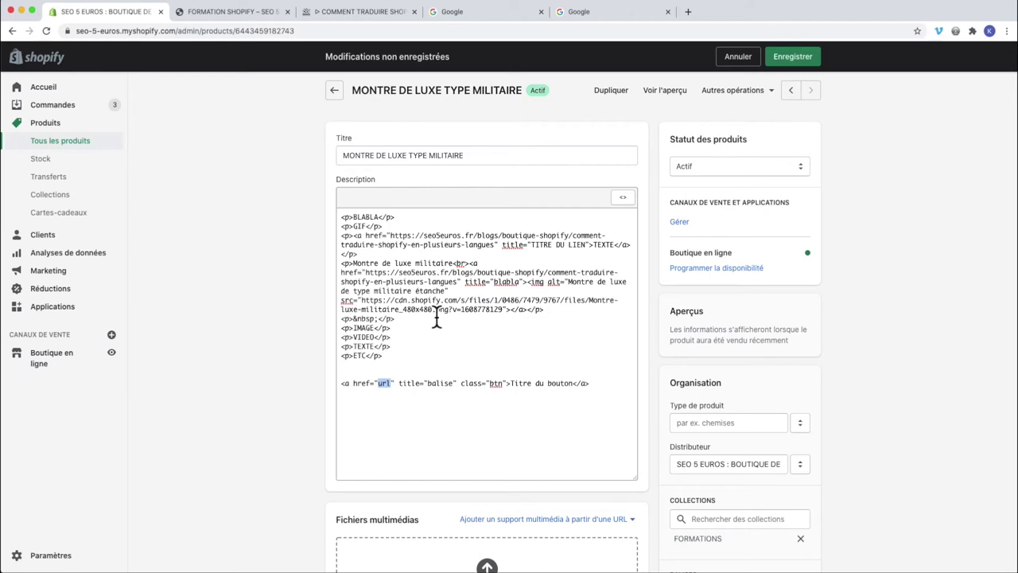
key(super+v)
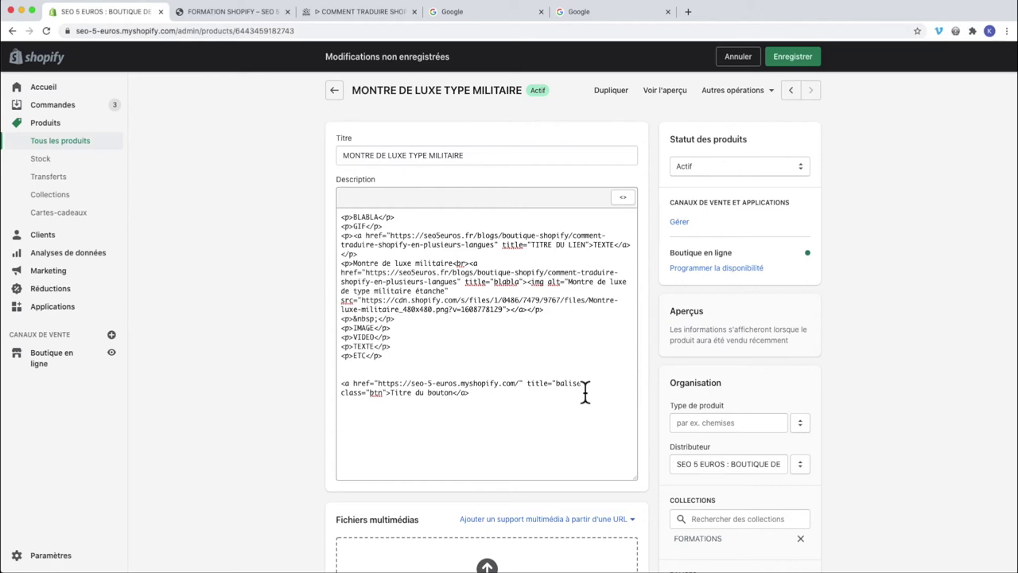
Replace the button link's title placeholder with "Retour sur la page d'accueil de SEO 5 EUROS".
drag(585, 389, 556, 389)
text(Retour sur la page d'accueil de SEO 5 EUROS)
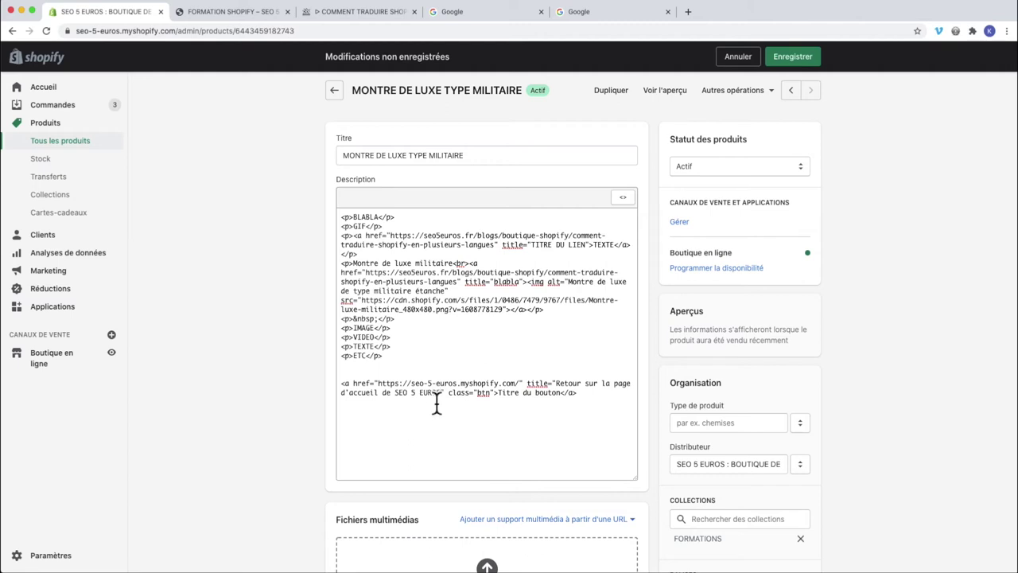
text(")
Replace the button text "Titre du bouton" with "RETOUR ACCUEIL" and save the product.
drag(498, 393, 343, 392)
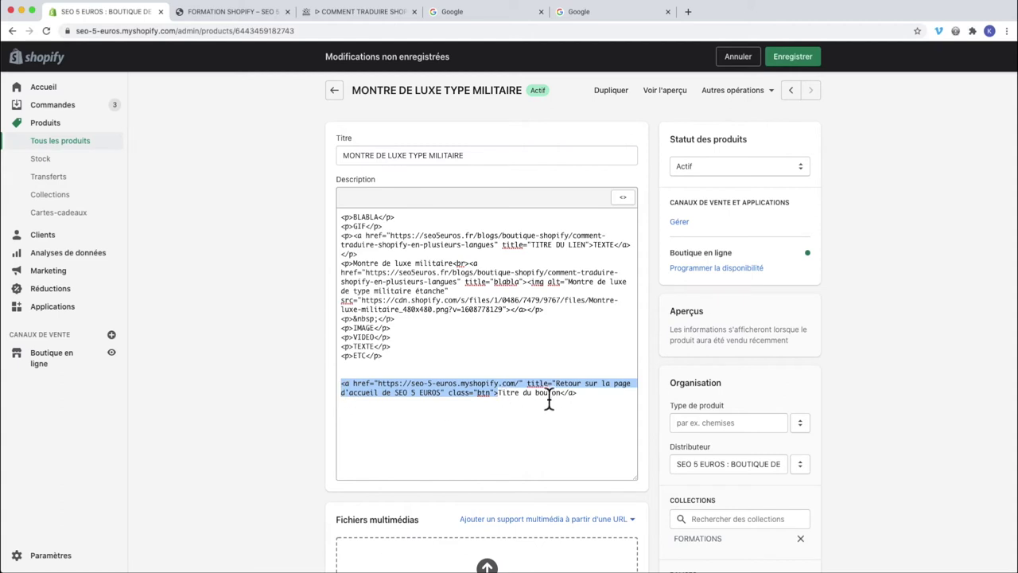
drag(564, 402, 502, 406)
text(rETOUR ACCUEIL)
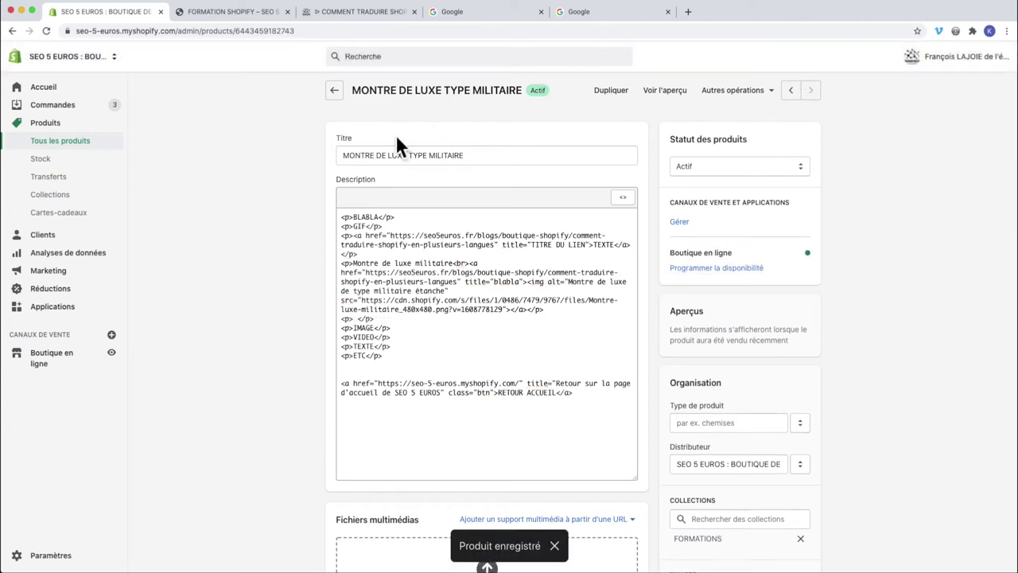
Open the military watch's product page from the storefront catalogue, reload it, and test the RETOUR ACCUEIL button below the description.
click(219, 13)
click(544, 72)
click(268, 318)
scroll(274, 325, down, 5)
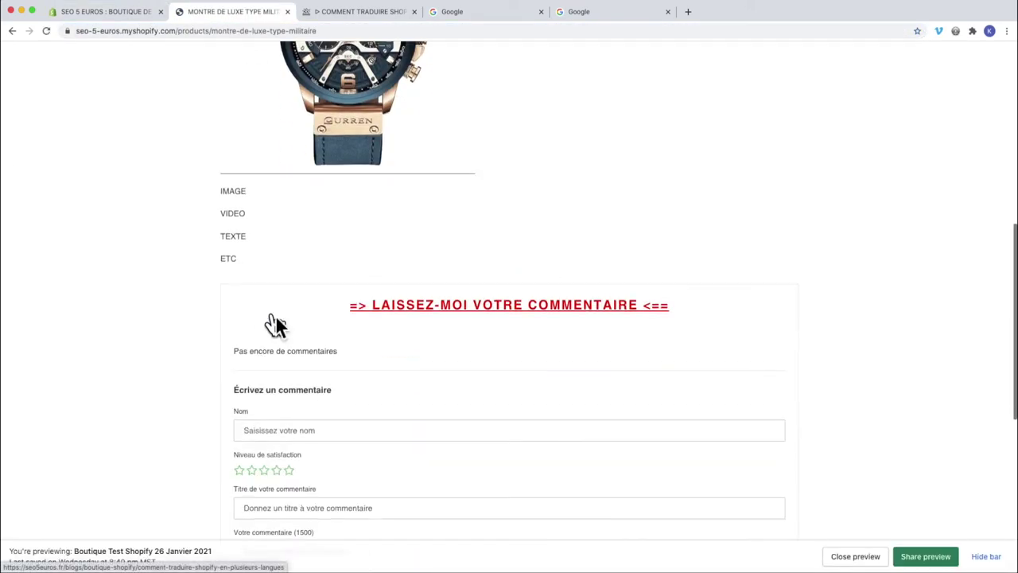
click(46, 31)
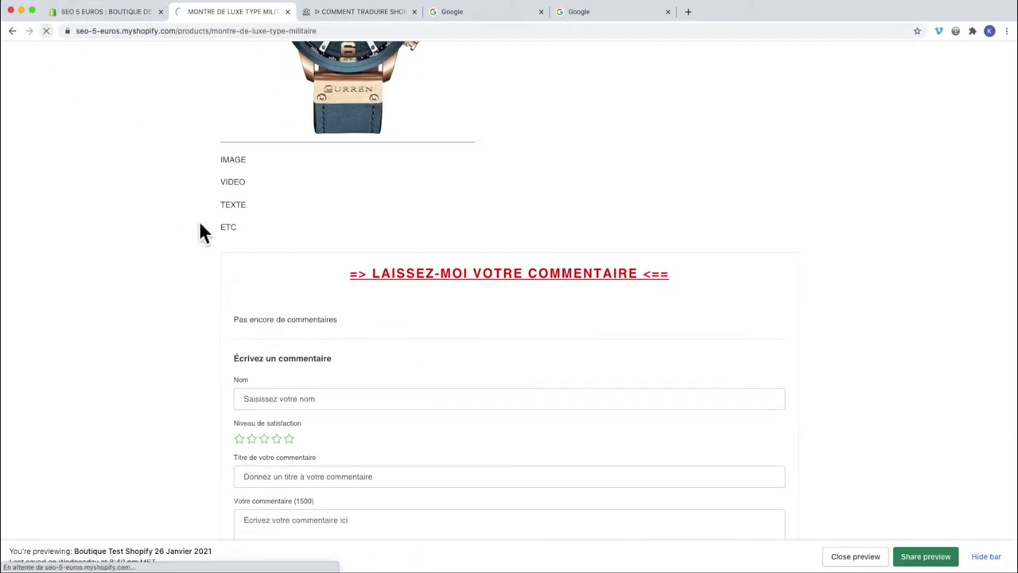
scroll(366, 302, down, 5)
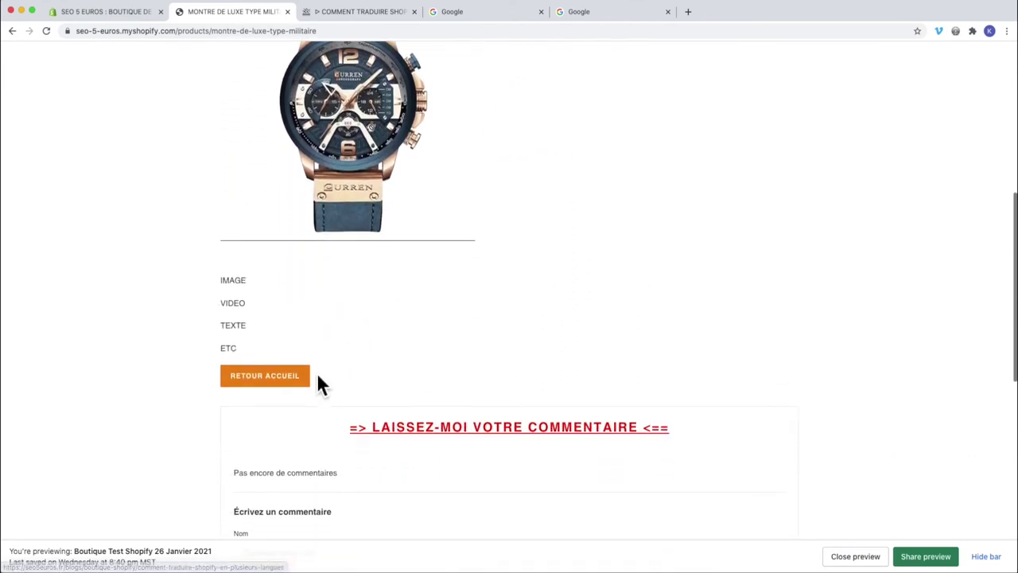
click(260, 380)
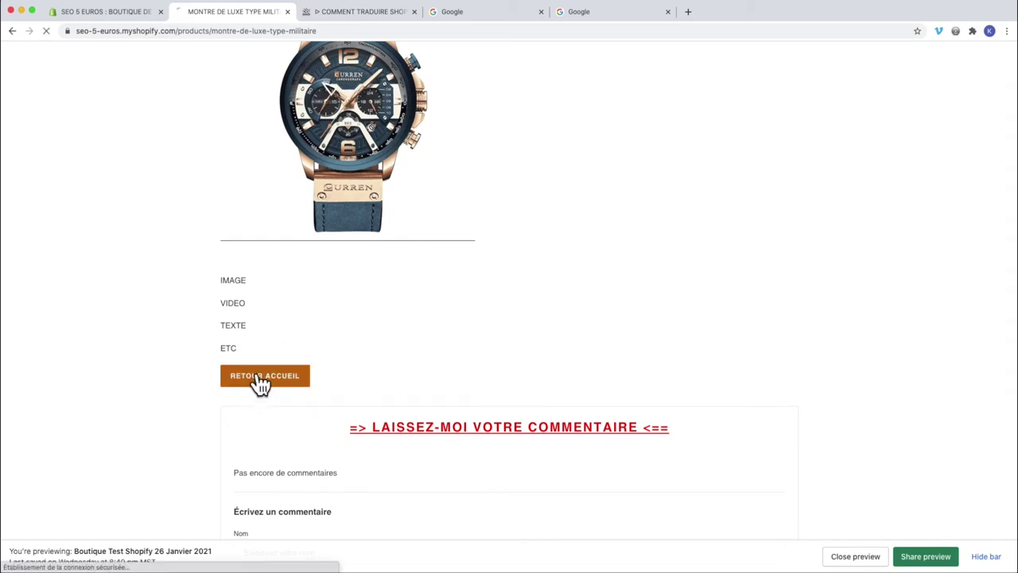